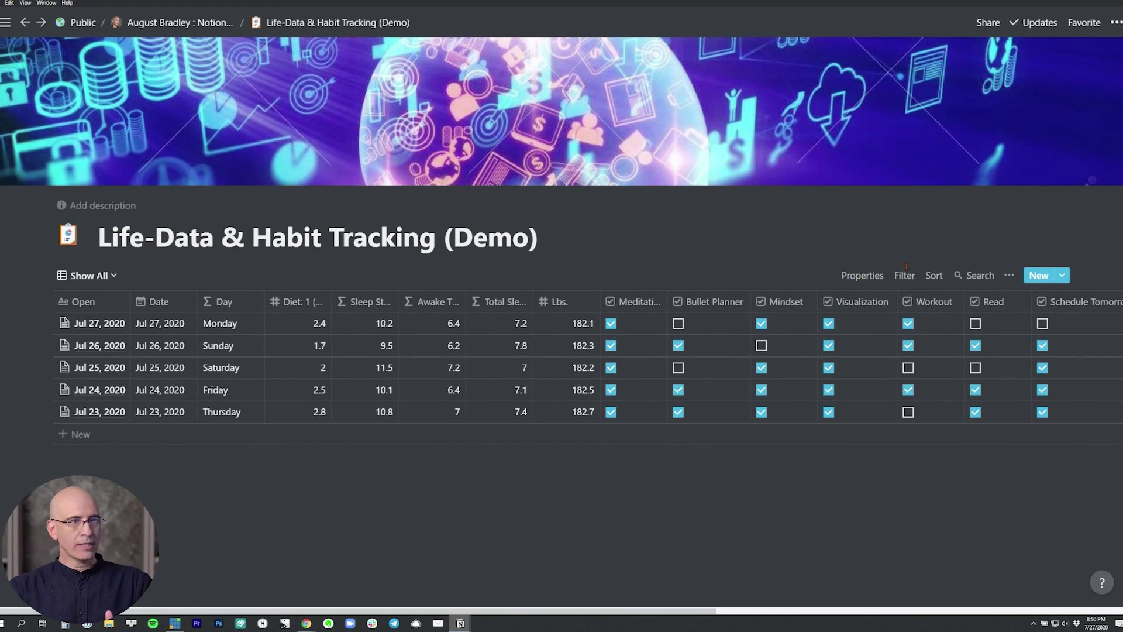
# Open the Jul 27, 2020 entry as a full page and examine its sleep, weight, habit and planning properties.
pyautogui.click(904, 275)
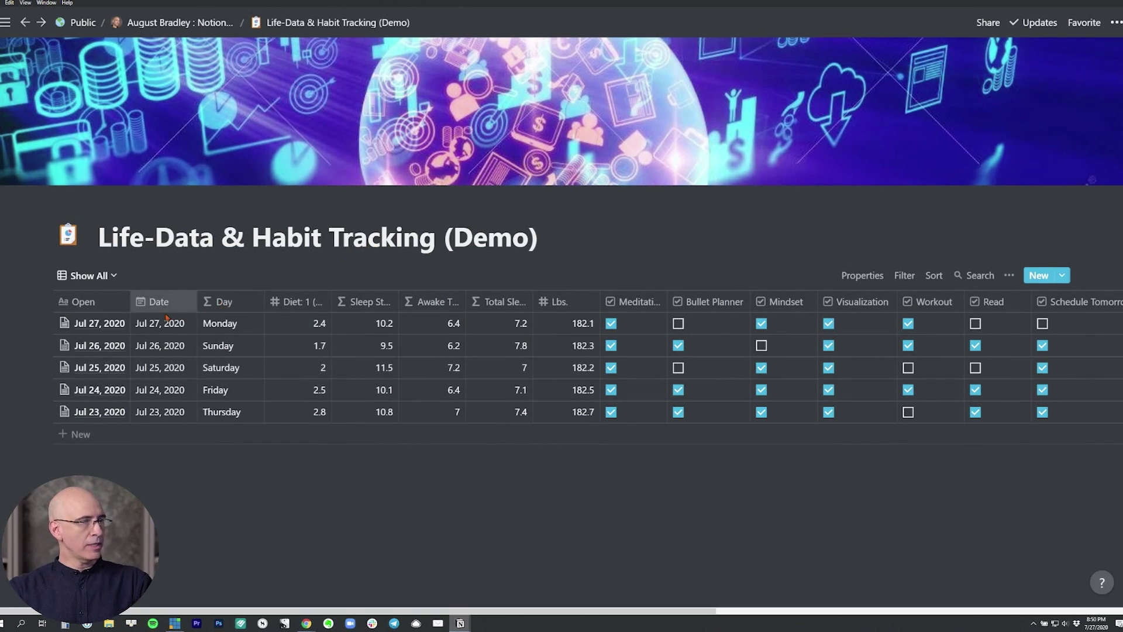
pyautogui.click(115, 324)
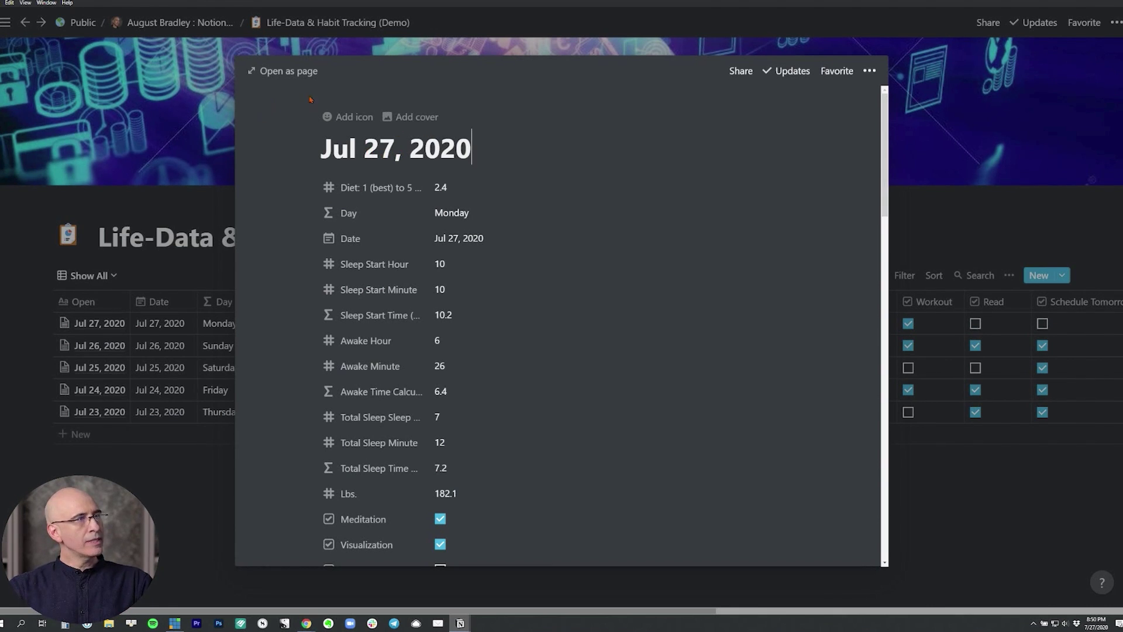
pyautogui.click(296, 71)
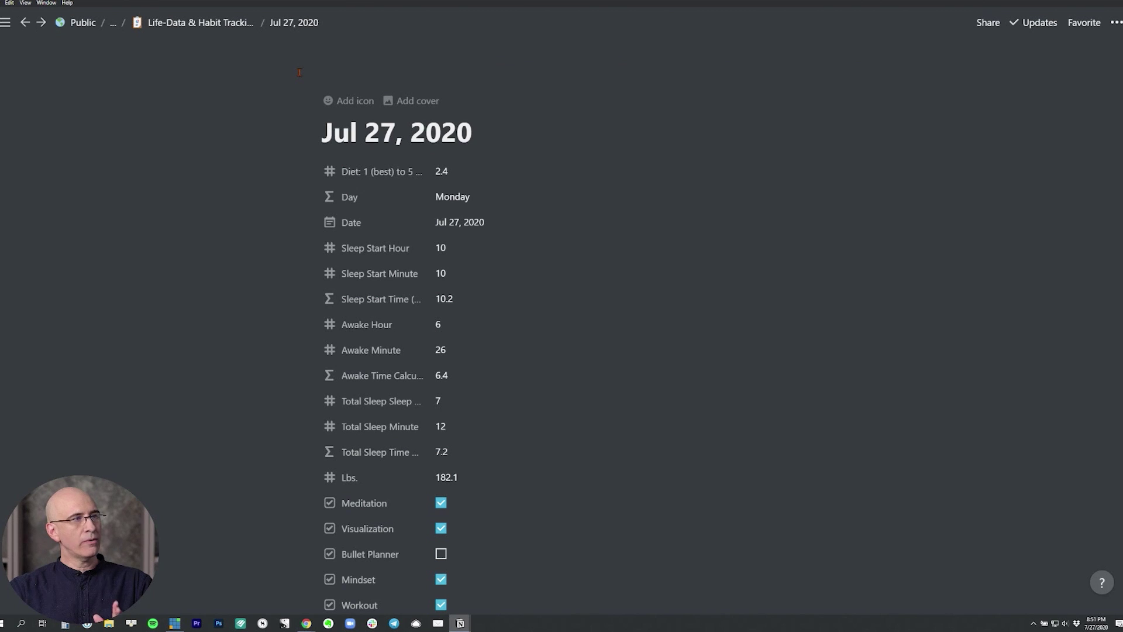
pyautogui.scroll(-3, 469, 274)
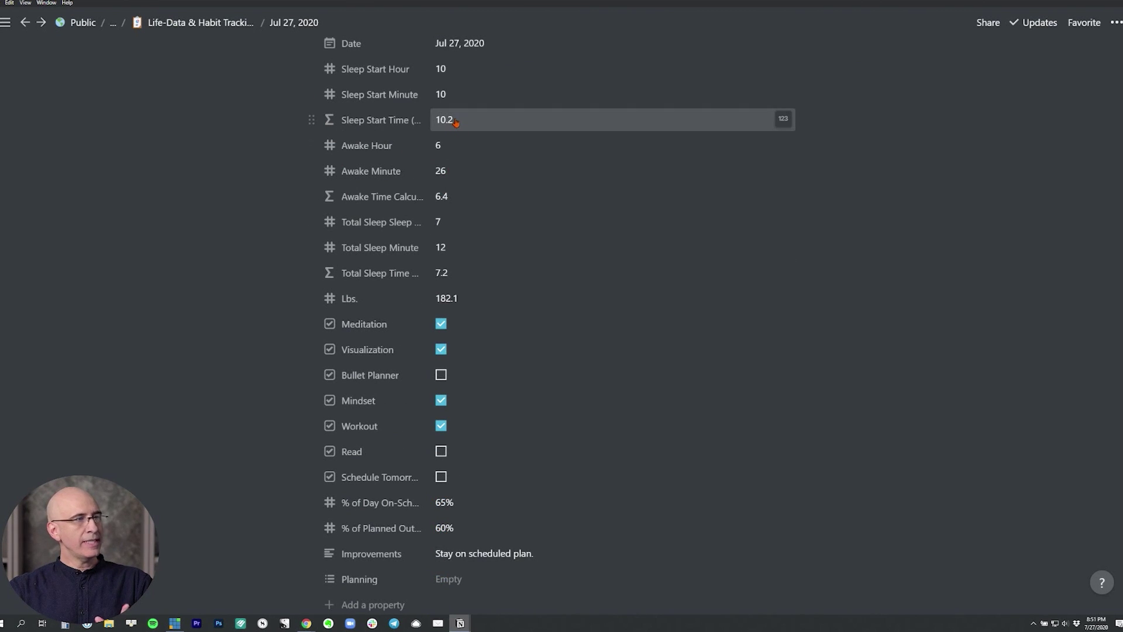
pyautogui.scroll(3, 459, 117)
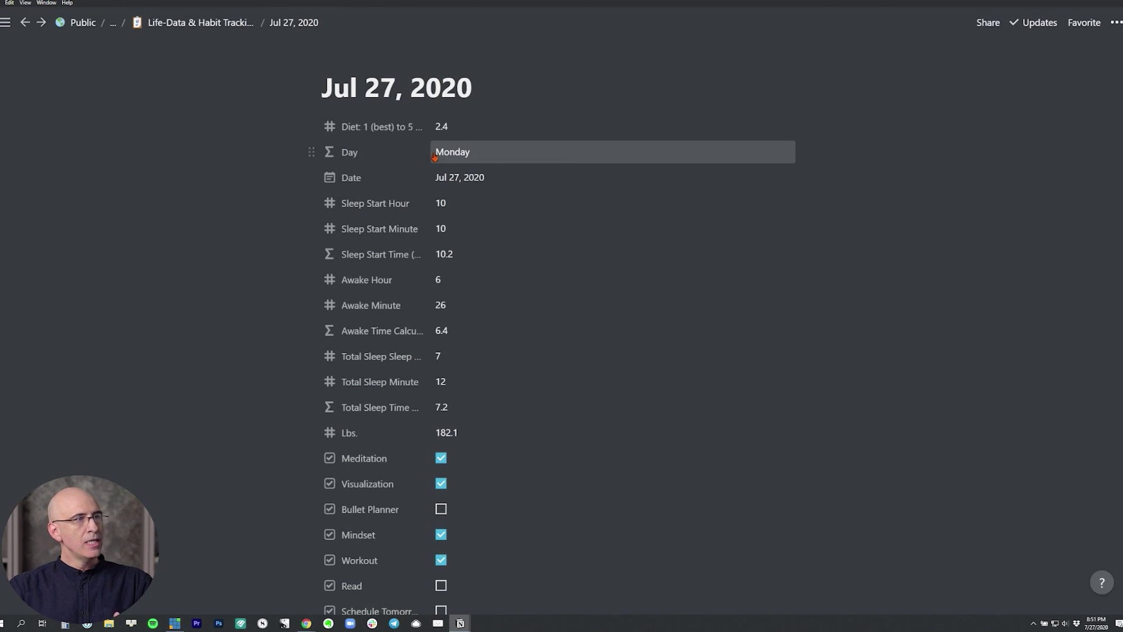
pyautogui.scroll(-2, 434, 155)
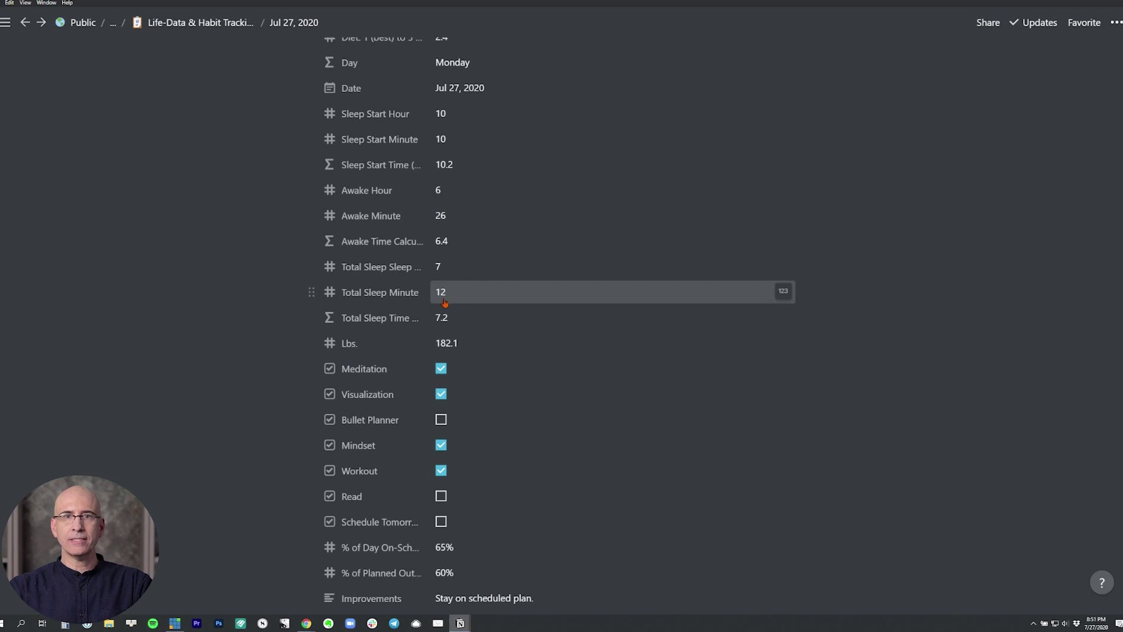
pyautogui.scroll(-3, 444, 302)
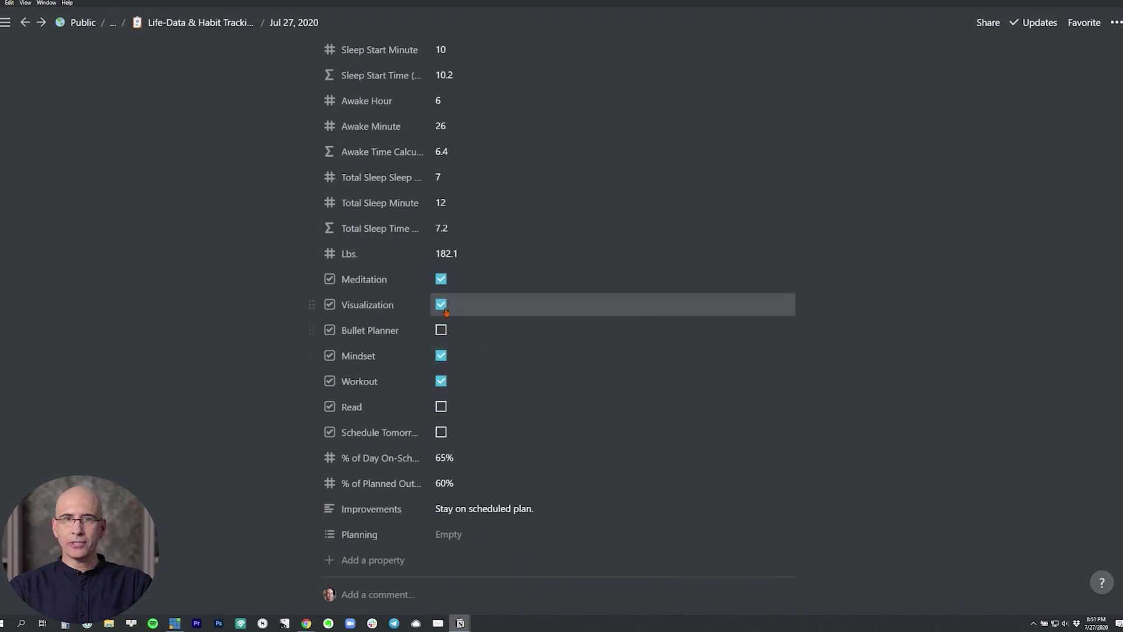
pyautogui.scroll(-2, 442, 356)
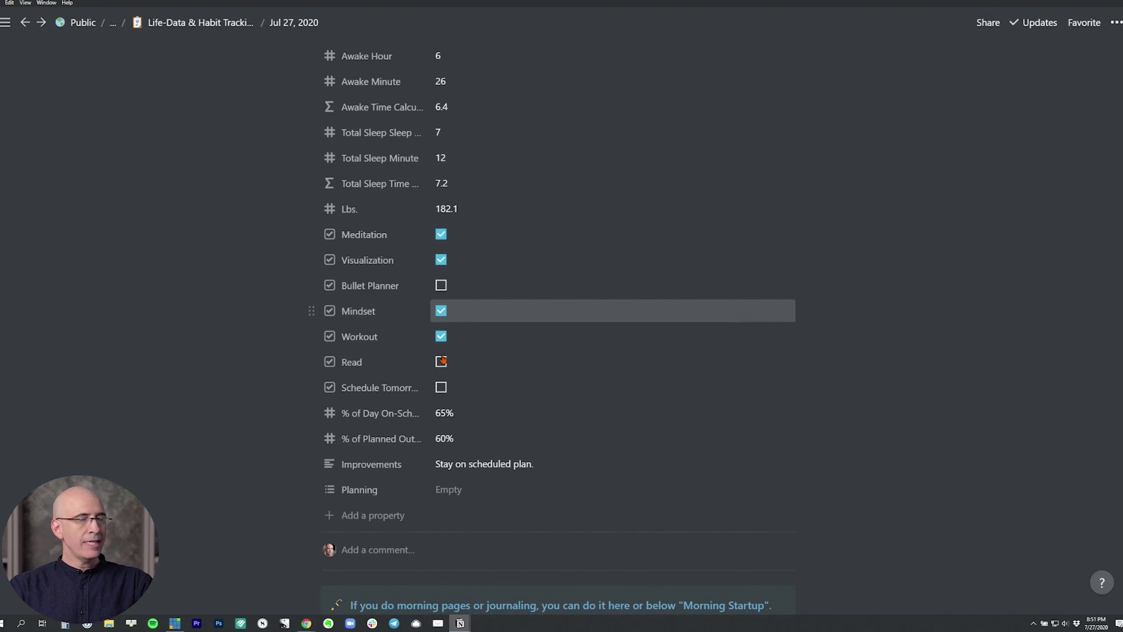
# Return to the database, reopen the Jul 27, 2020 entry as a full page, and look over its Morning Startup and End of Day sections.
pyautogui.click(184, 23)
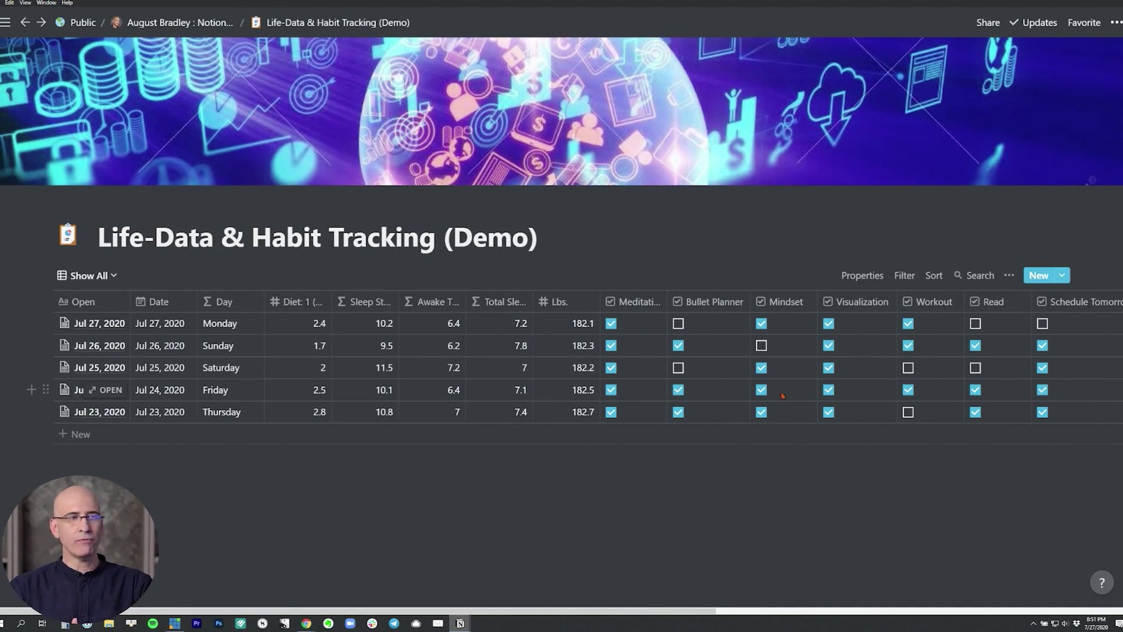
pyautogui.click(117, 326)
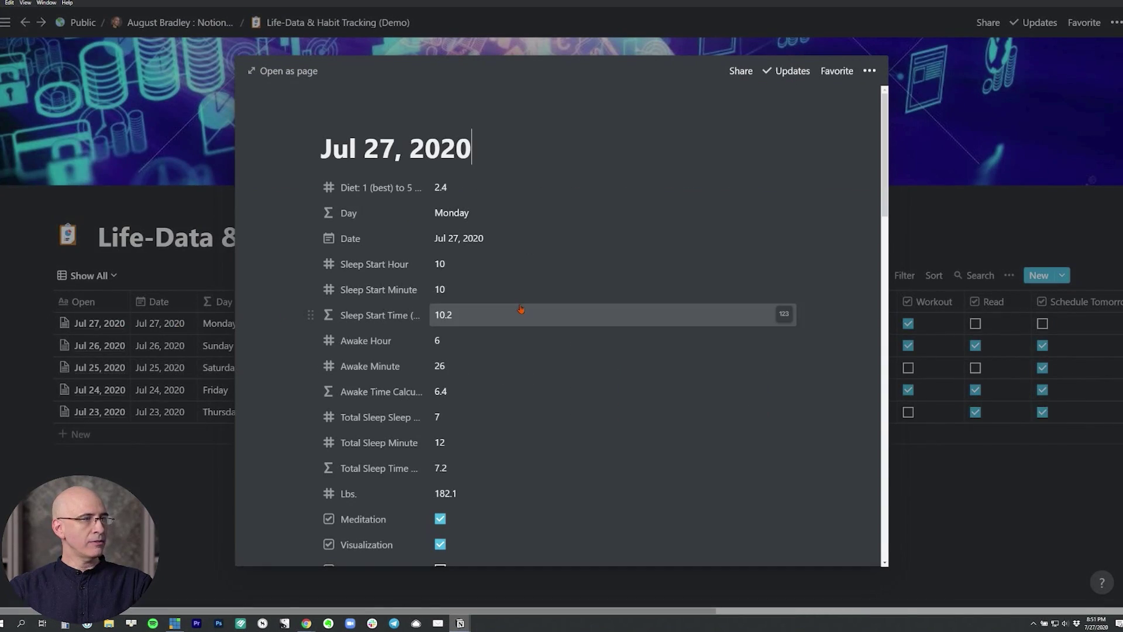
pyautogui.click(284, 73)
pyautogui.scroll(-15, 525, 344)
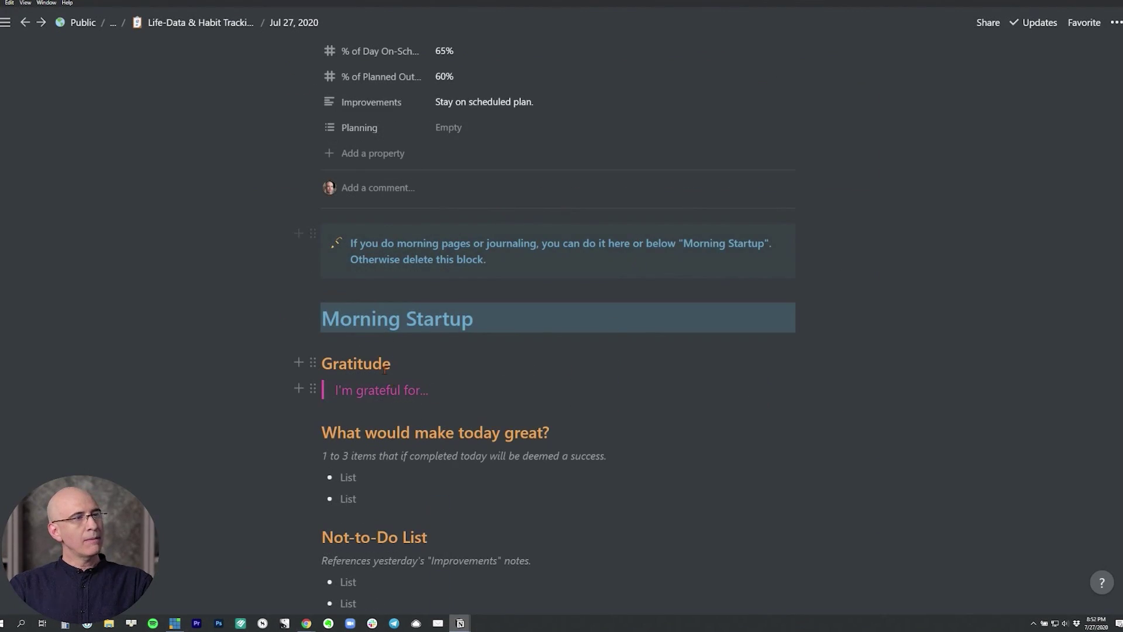
pyautogui.scroll(-2, 525, 345)
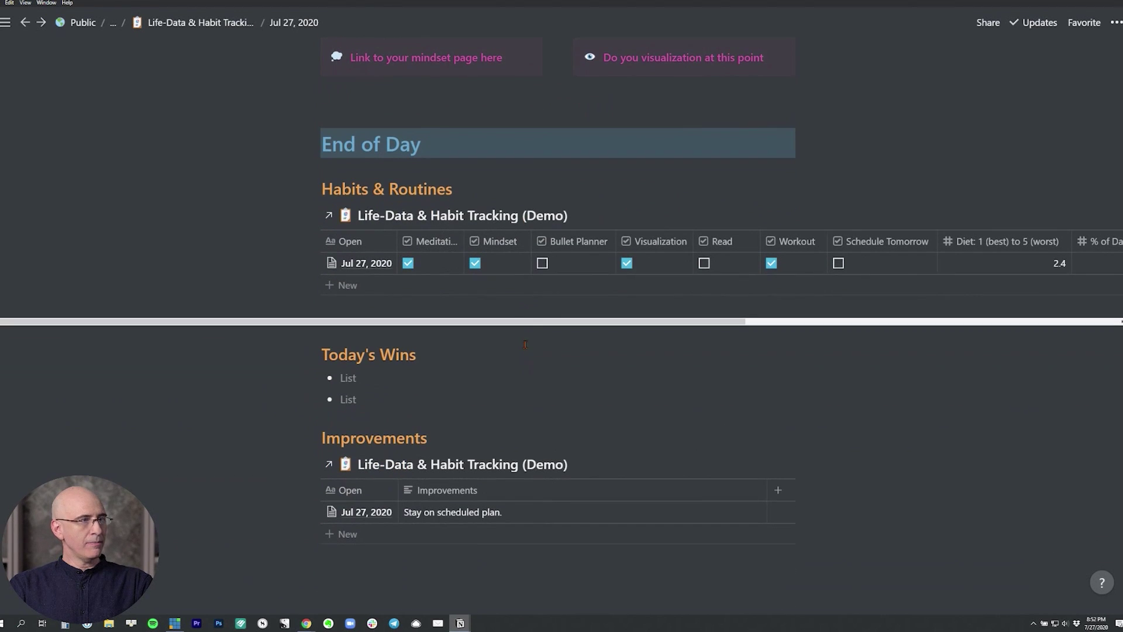
pyautogui.scroll(4, 527, 345)
pyautogui.scroll(3, 527, 344)
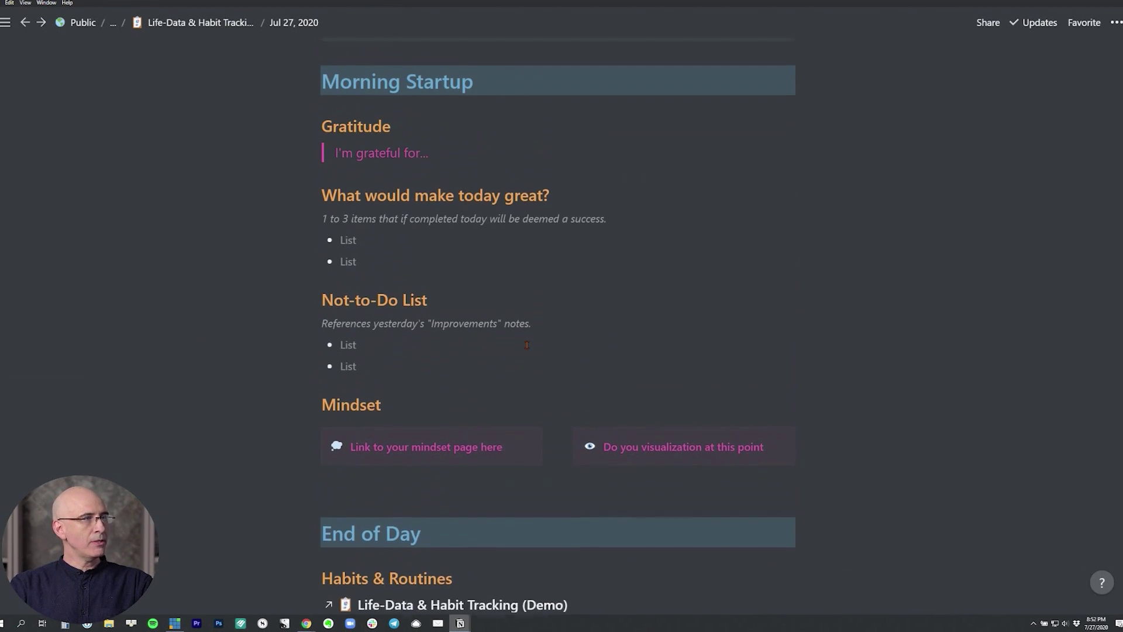
pyautogui.scroll(-5, 429, 95)
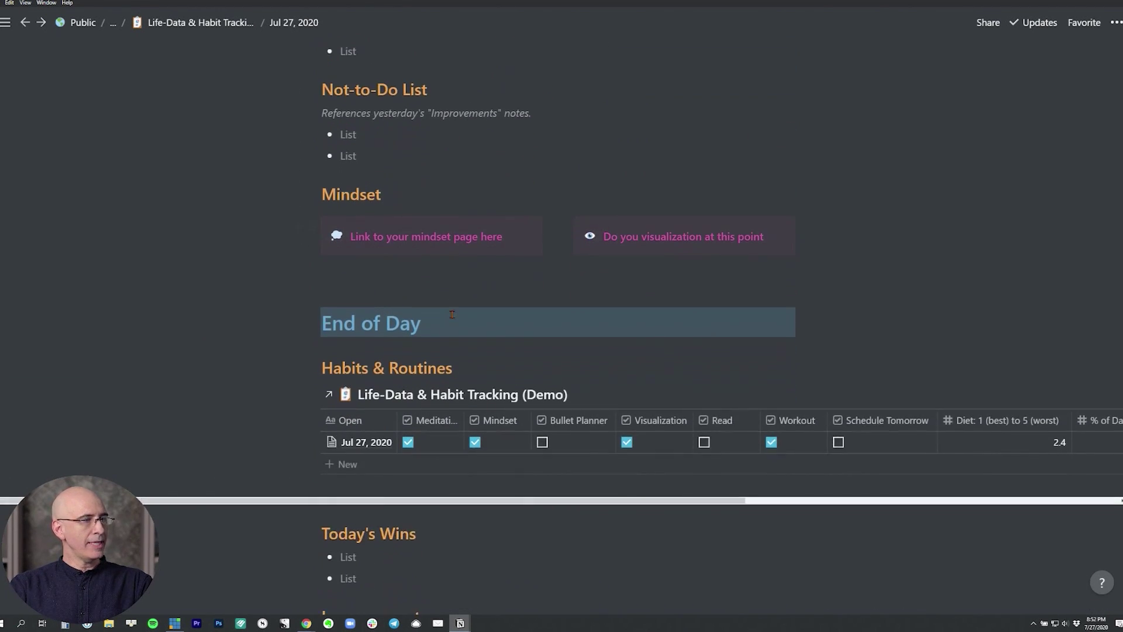
pyautogui.scroll(5, 401, 279)
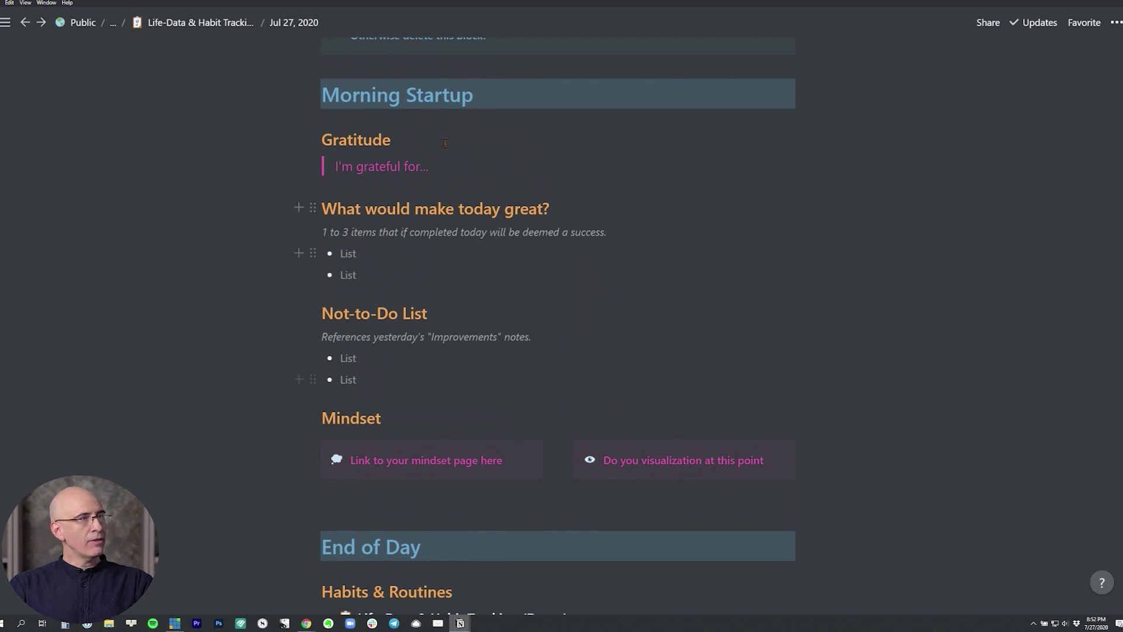
pyautogui.scroll(-2, 554, 92)
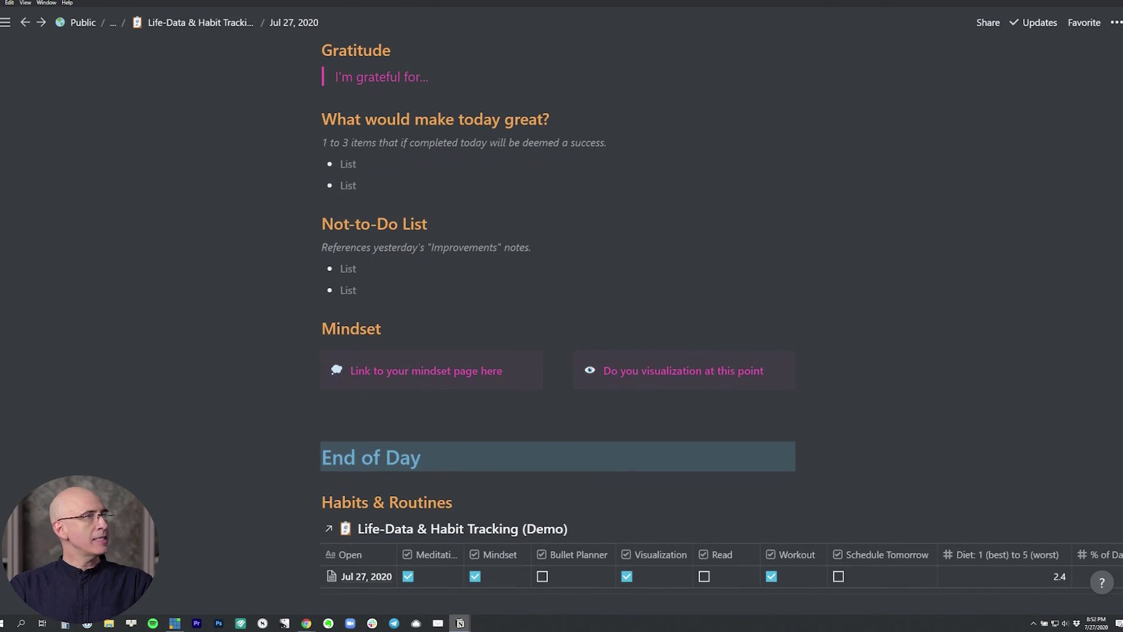
# Go back to the database, bring up the Jul 27, 2020 entry full-page again, and read its Morning Startup prompts through Mindset.
pyautogui.click(202, 24)
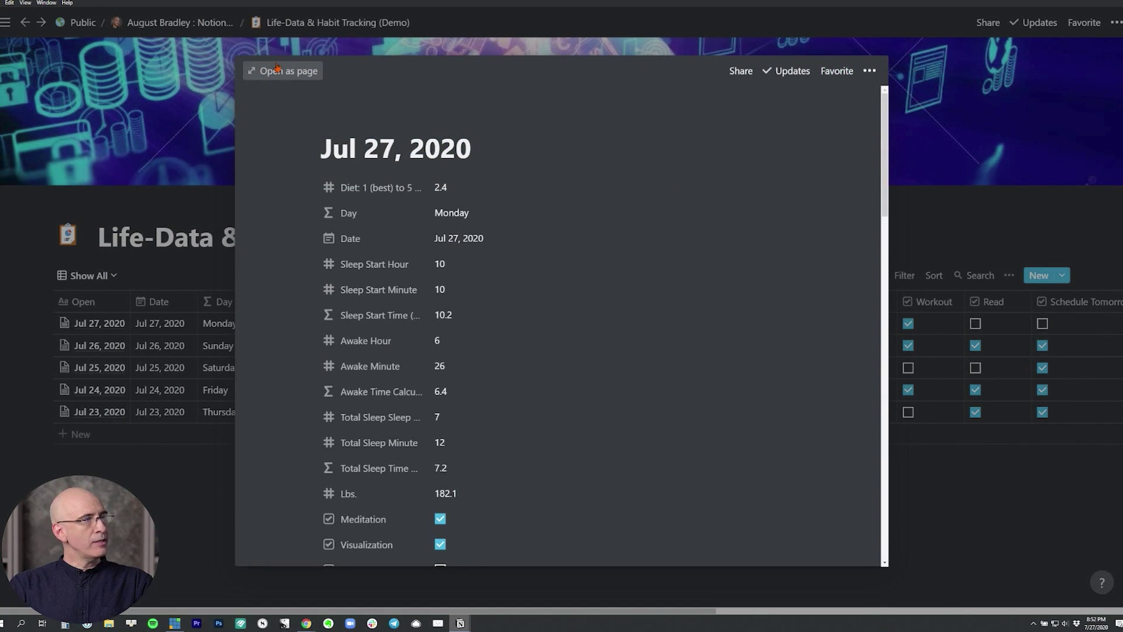
pyautogui.click(277, 67)
pyautogui.scroll(-12, 276, 63)
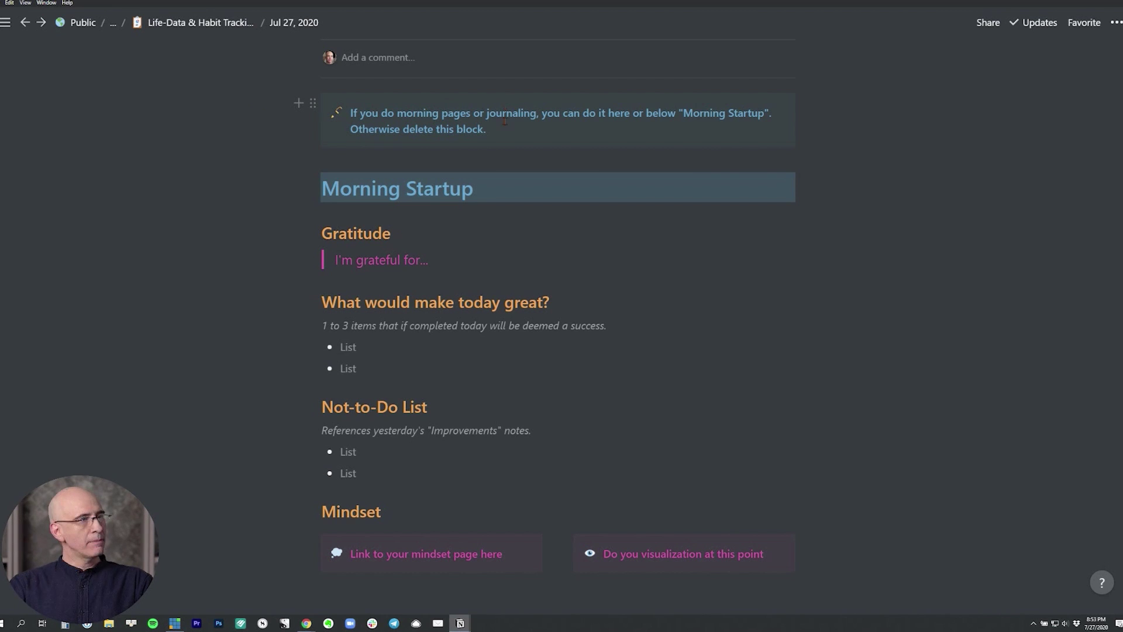
pyautogui.scroll(-2, 505, 121)
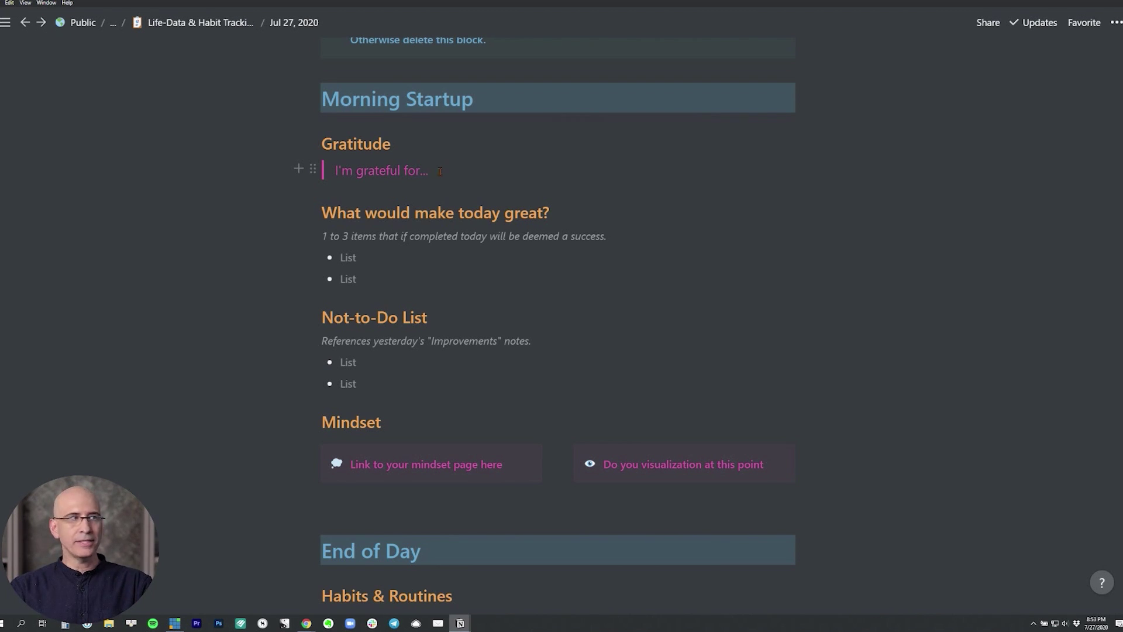
pyautogui.scroll(-1, 436, 176)
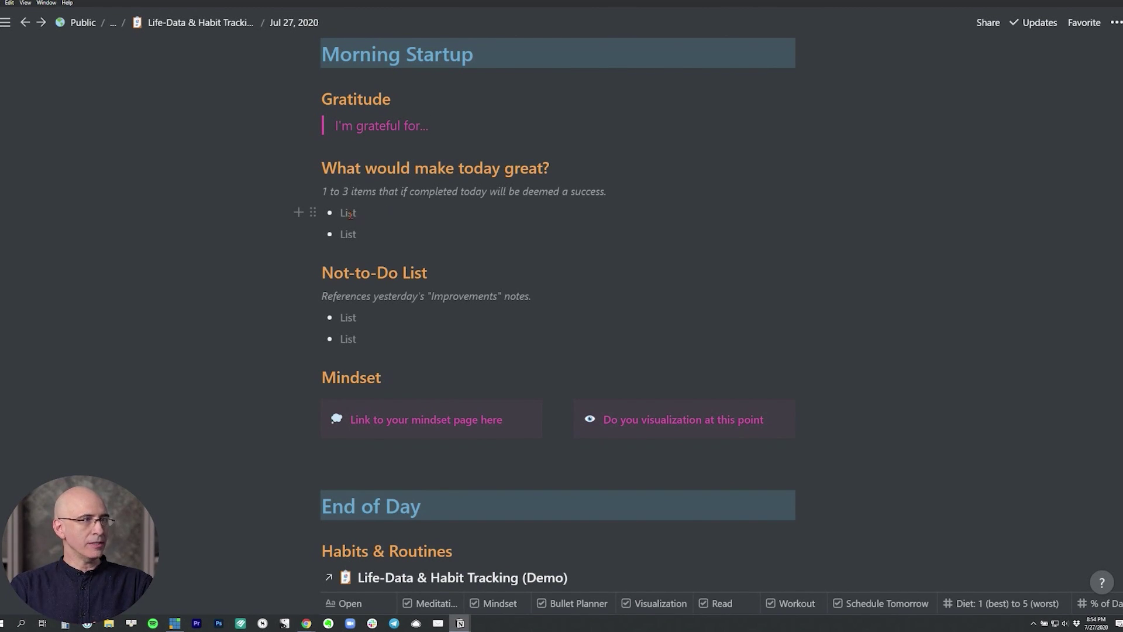
pyautogui.scroll(-1, 374, 207)
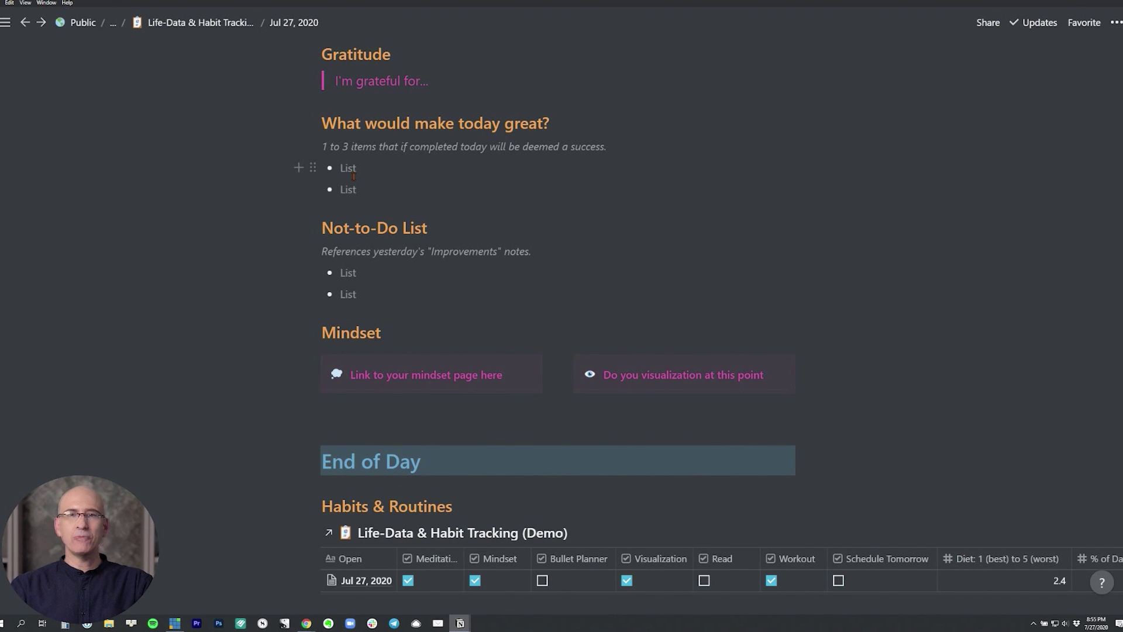
pyautogui.scroll(-1, 307, 228)
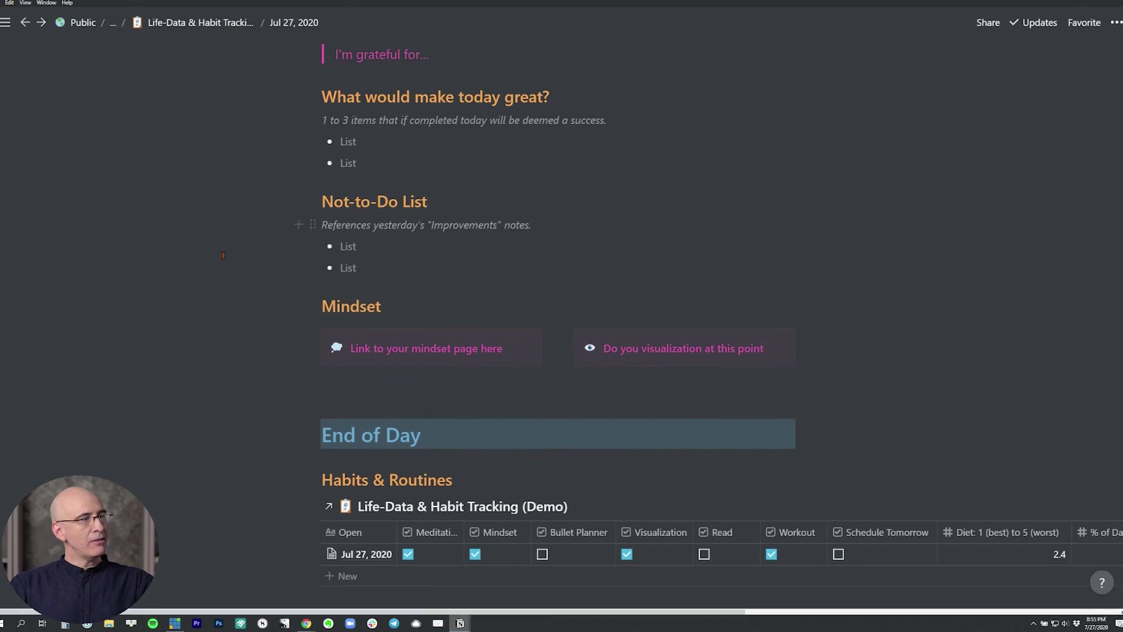
pyautogui.scroll(-1, 492, 317)
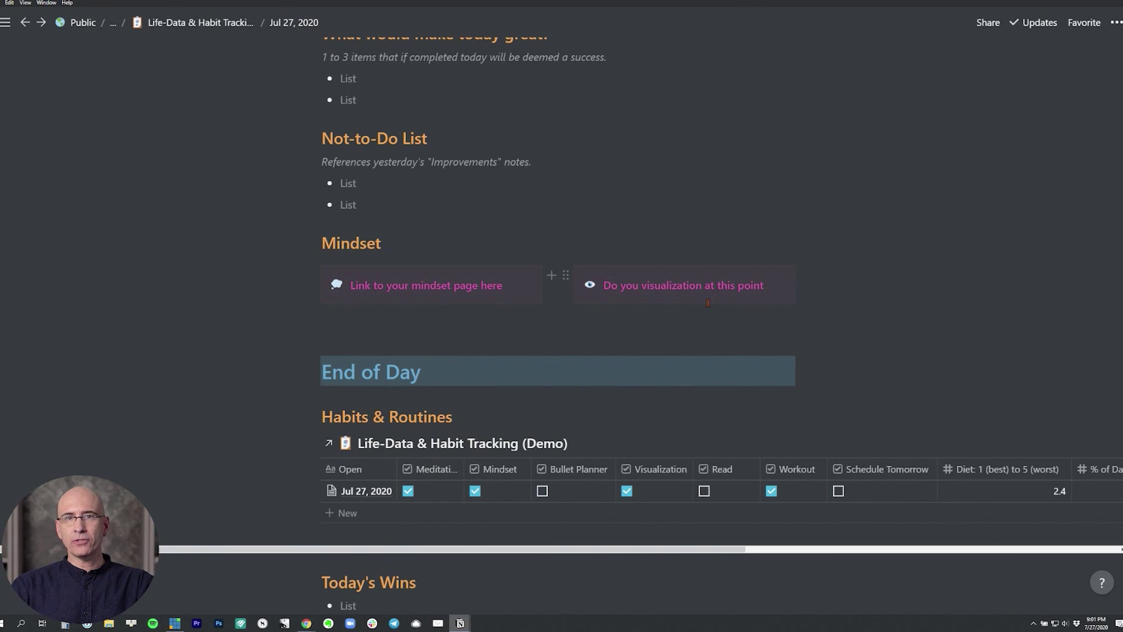
# Select the morning pages callout block above Morning Startup and review the page from there down to End of Day.
pyautogui.scroll(5, 663, 276)
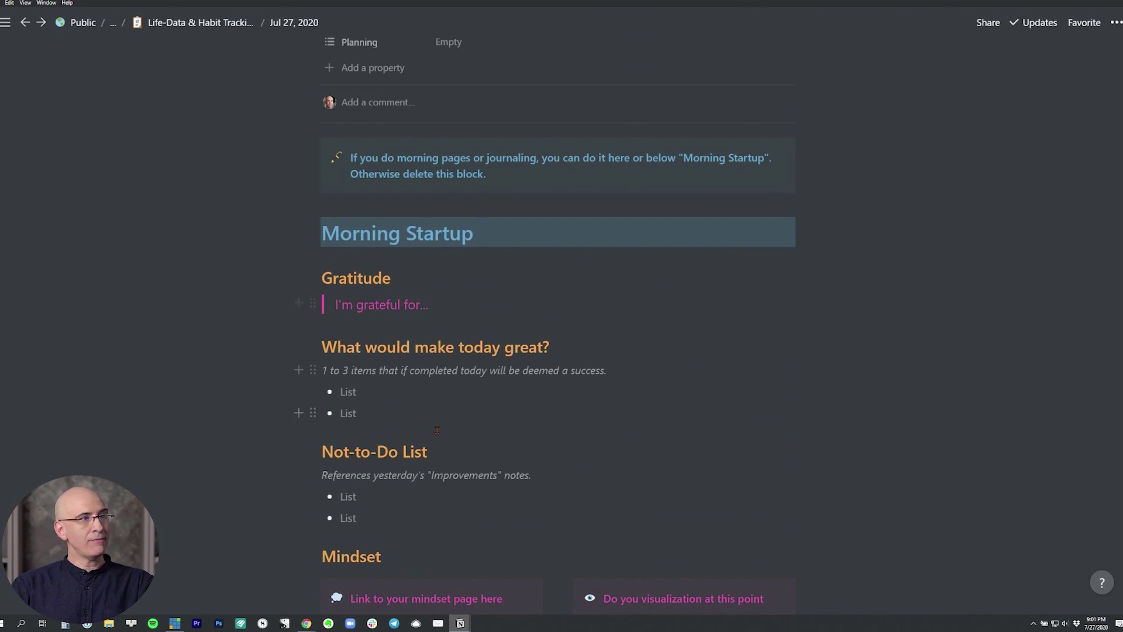
pyautogui.moveTo(304, 148)
pyautogui.mouseDown()
pyautogui.moveTo(323, 283)
pyautogui.moveTo(322, 159)
pyautogui.mouseUp()
pyautogui.scroll(-5, 349, 109)
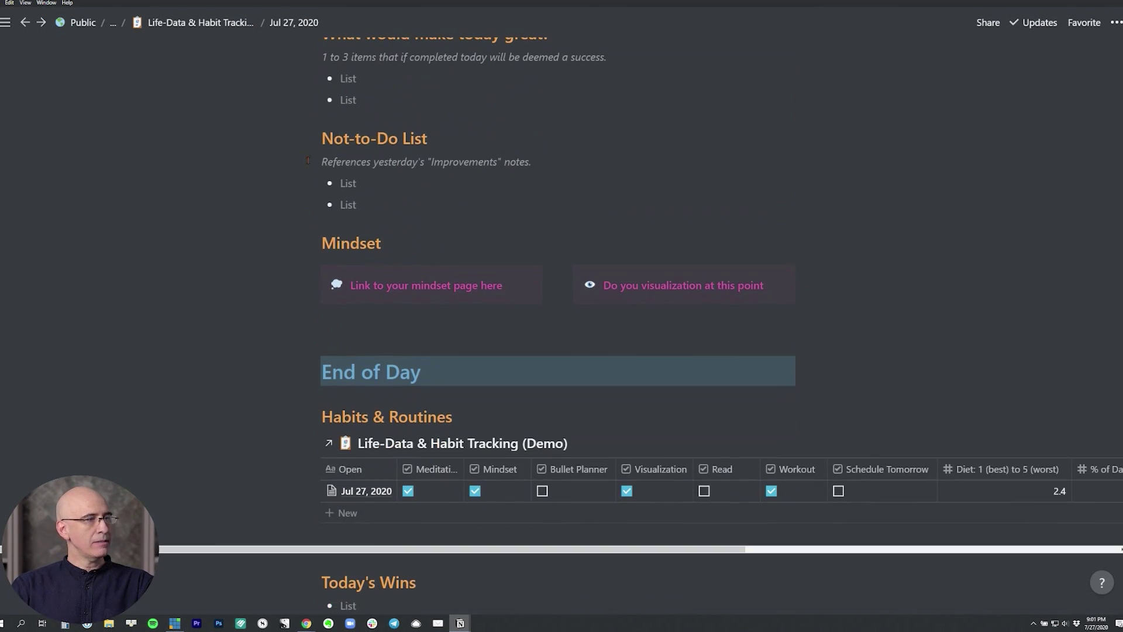
pyautogui.scroll(5, 350, 109)
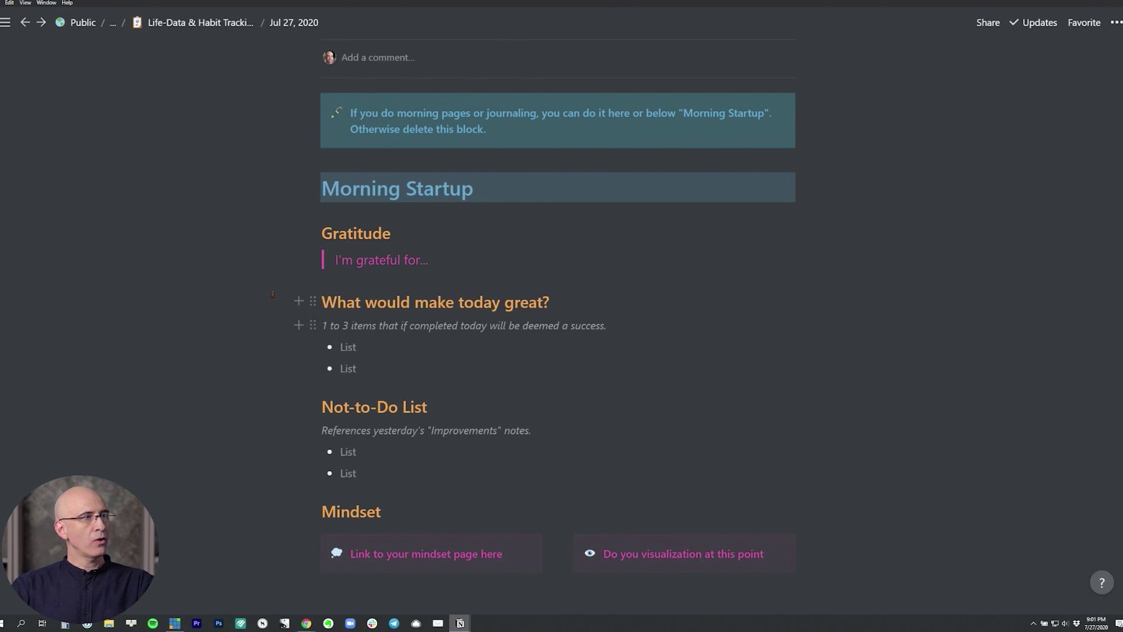
pyautogui.scroll(-2, 294, 303)
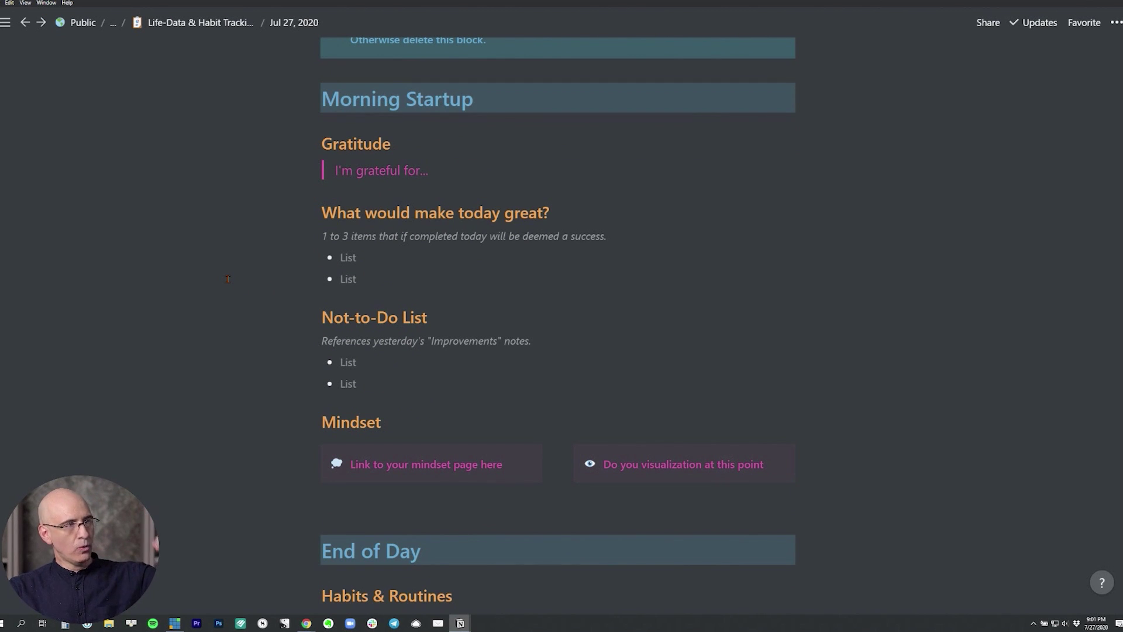
pyautogui.scroll(-5, 229, 274)
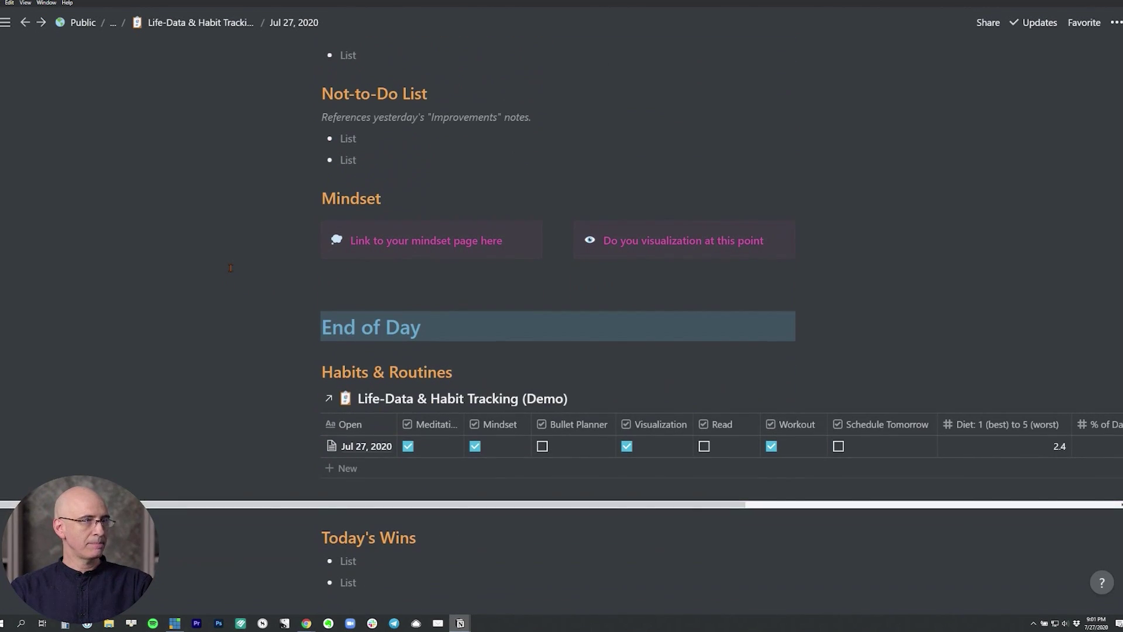
pyautogui.scroll(-2, 230, 267)
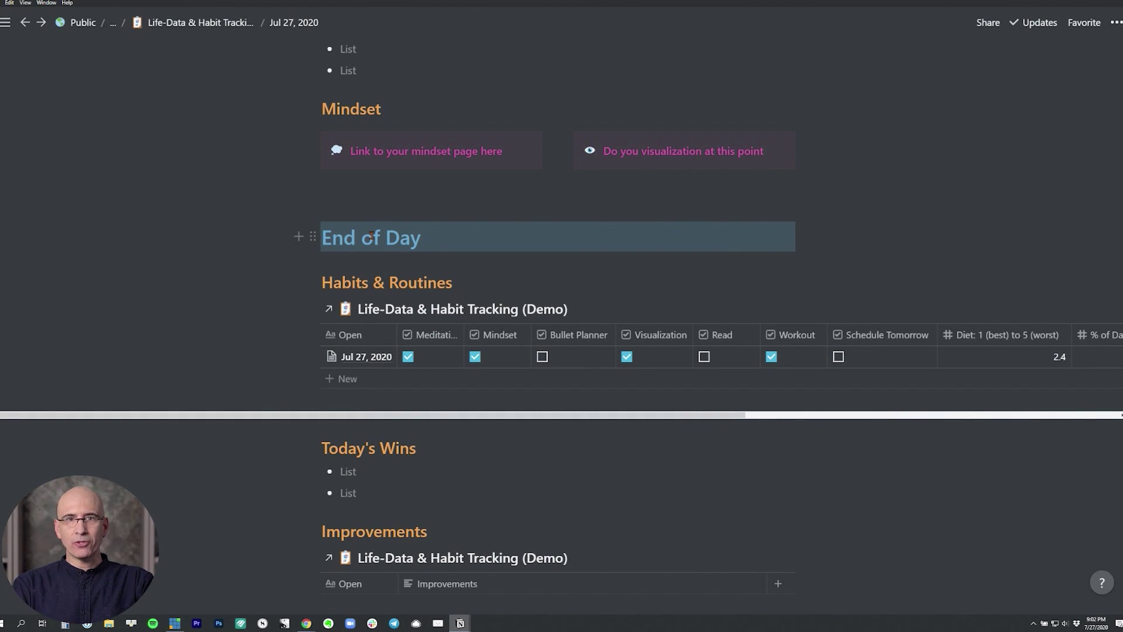
# Inspect the filter on the Habits & Routines linked table under End of Day, leaving its settings as they are.
pyautogui.scroll(-1, 371, 236)
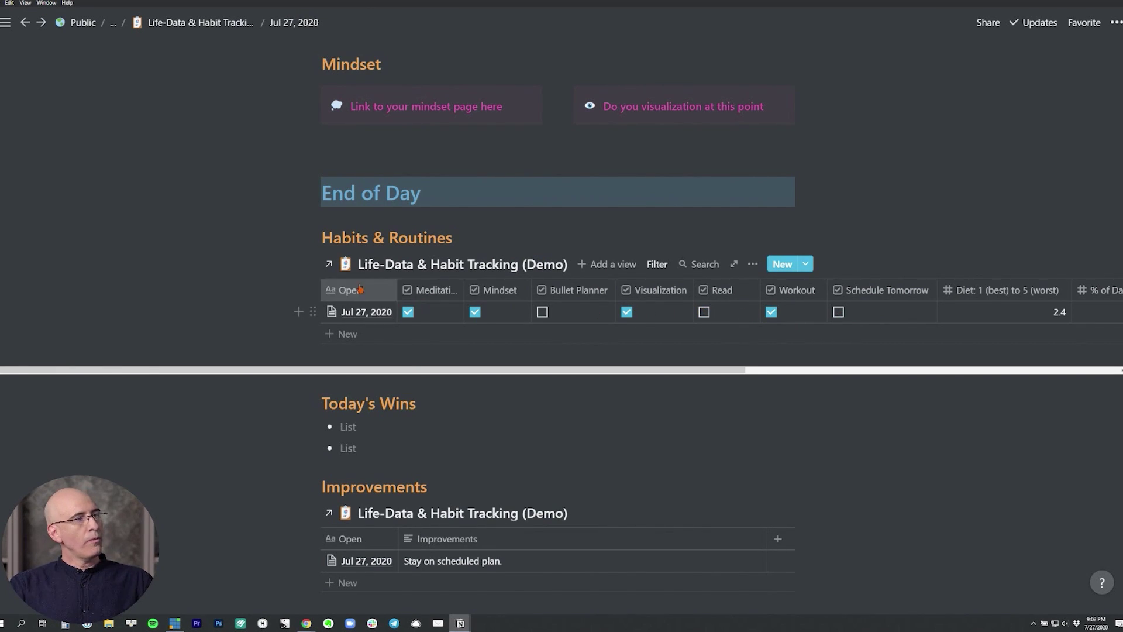
pyautogui.click(667, 271)
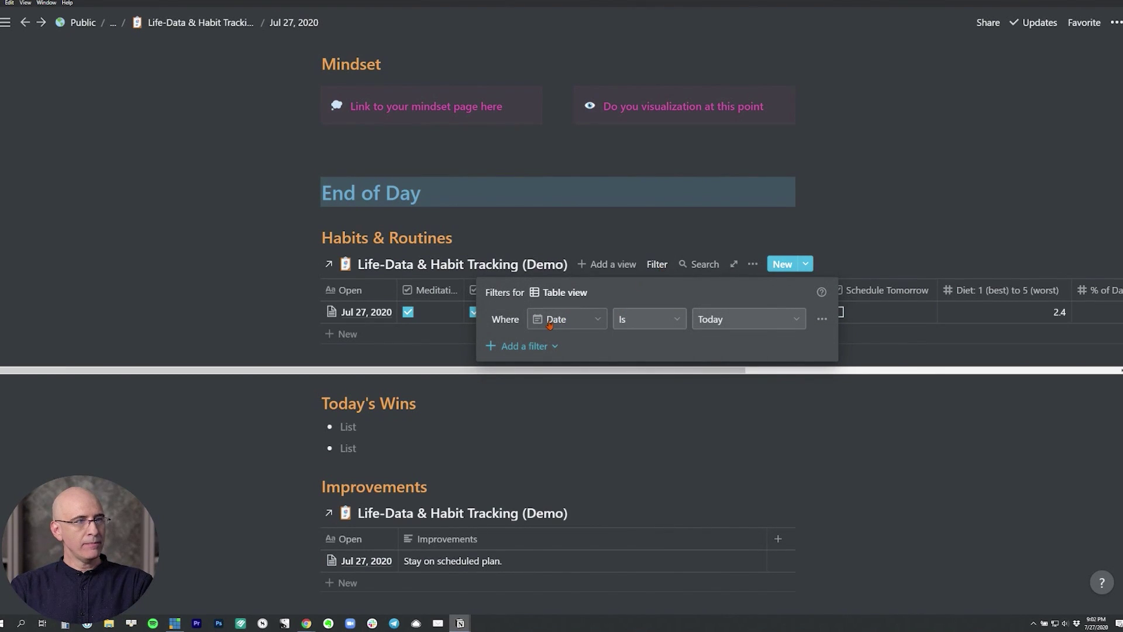
pyautogui.click(602, 277)
pyautogui.moveTo(295, 312)
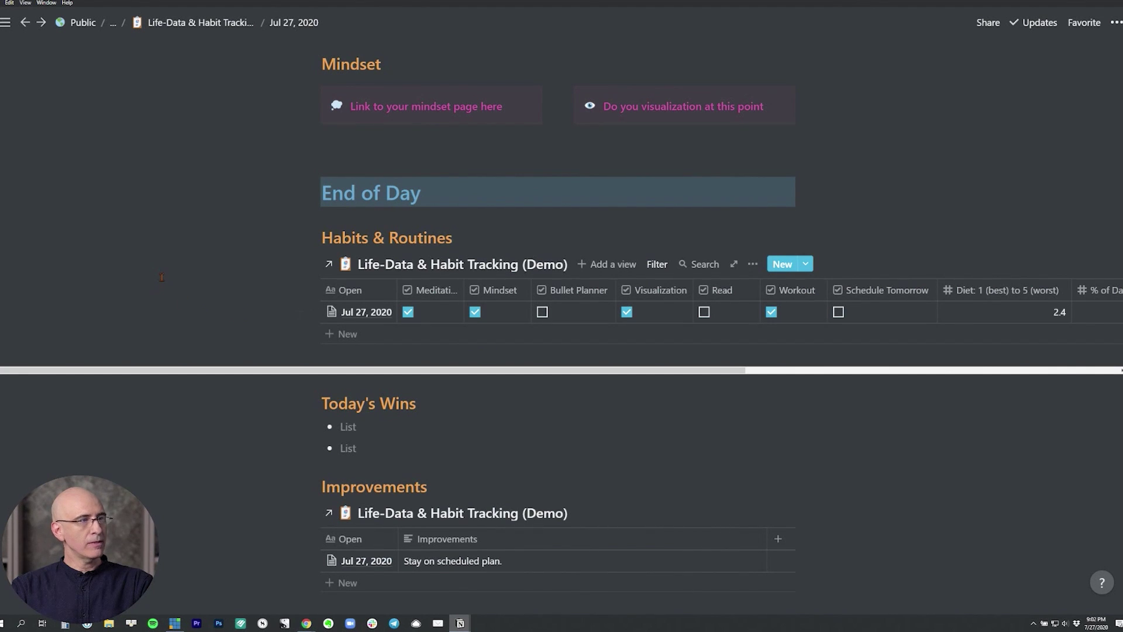
# Mark Schedule Tomorrow as done for Jul 27, 2020 in the Habits & Routines table and check the entry's matching property.
pyautogui.scroll(1, 161, 278)
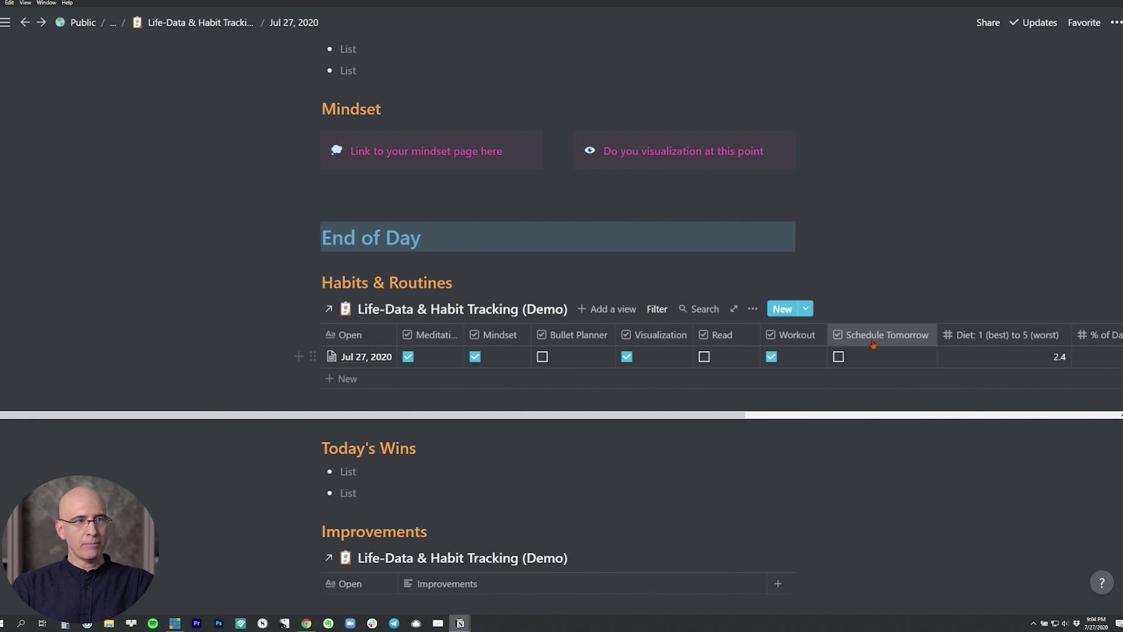
pyautogui.click(838, 356)
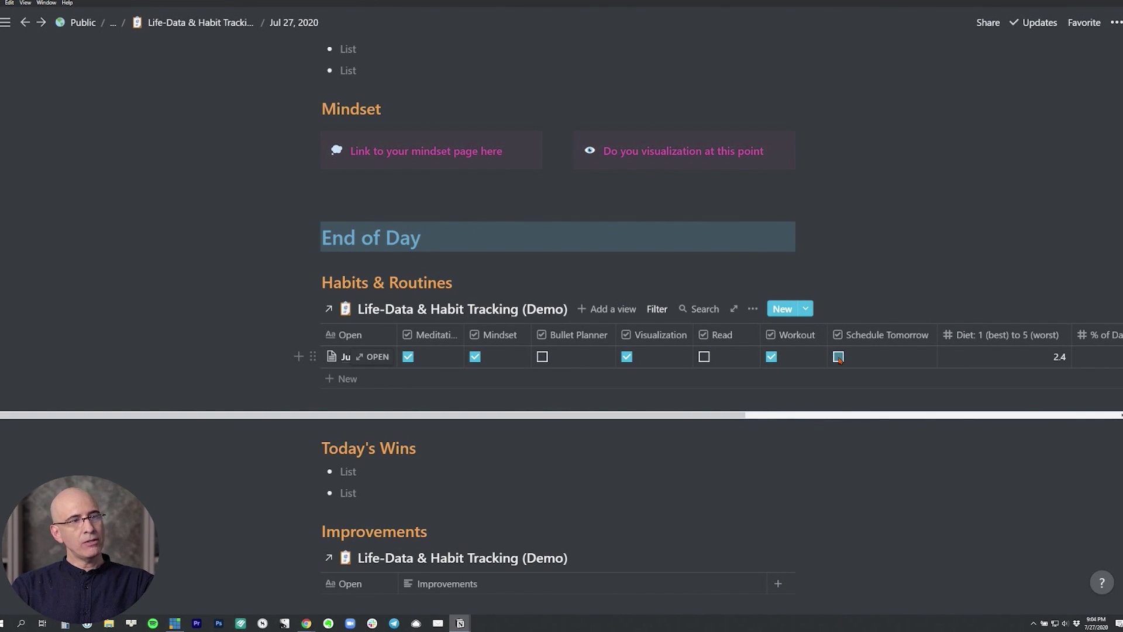
pyautogui.scroll(6, 838, 359)
pyautogui.scroll(7, 838, 361)
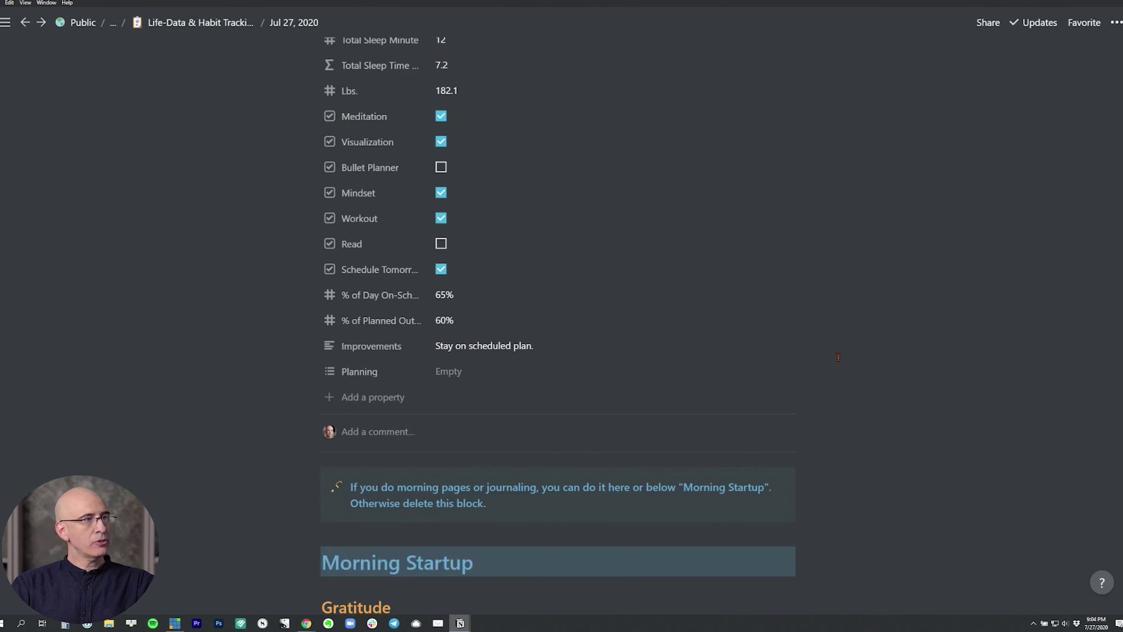
# Clear Schedule Tomorrow in the Jul 27, 2020 properties, mark it again in the Habits & Routines table, and compare both places.
pyautogui.click(440, 299)
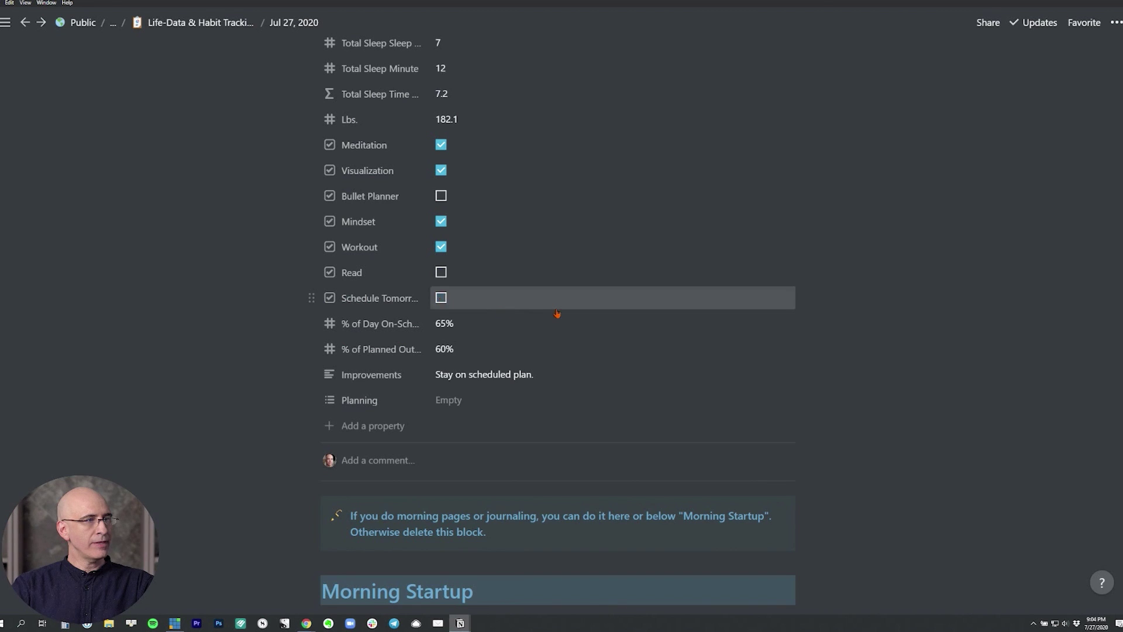
pyautogui.scroll(-13, 724, 321)
pyautogui.click(838, 356)
pyautogui.scroll(13, 808, 359)
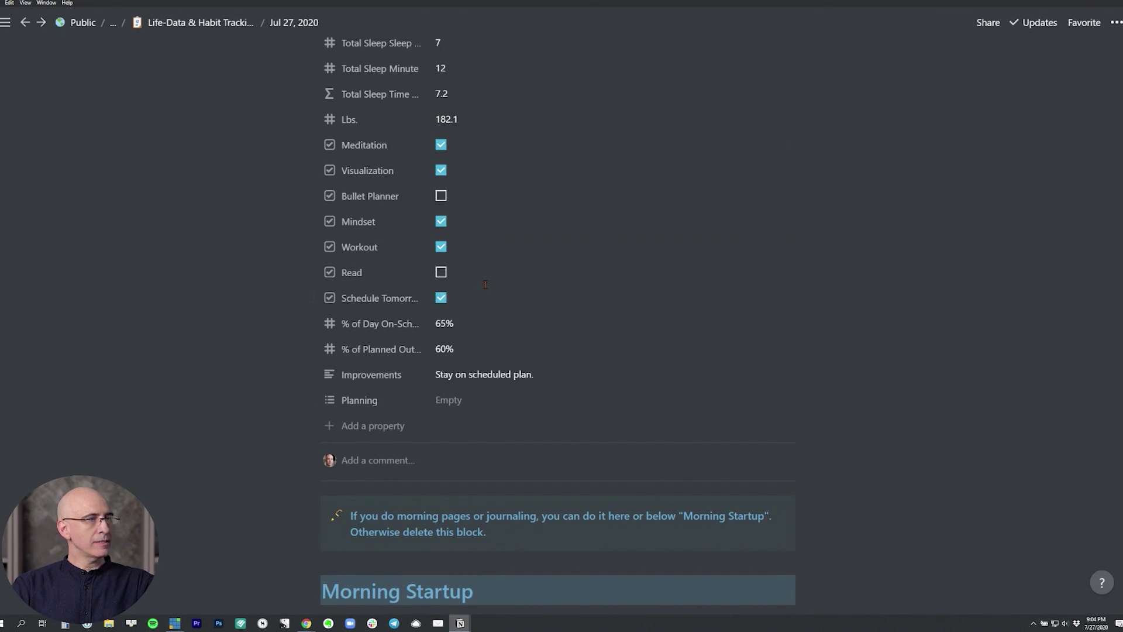
pyautogui.scroll(-13, 593, 341)
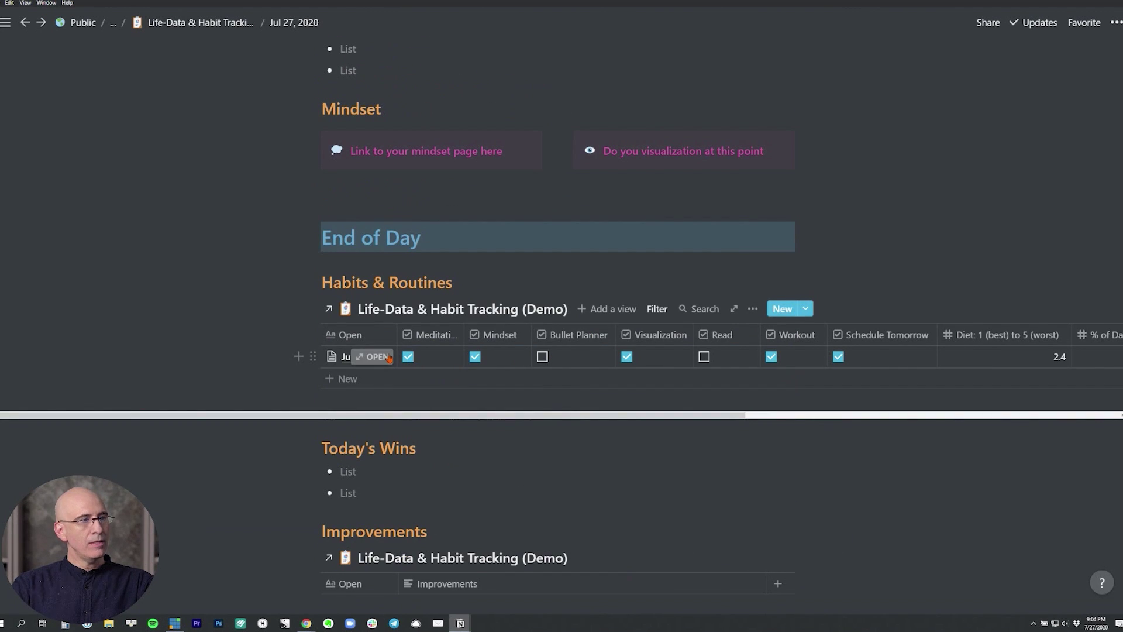
pyautogui.scroll(13, 581, 368)
pyautogui.scroll(-13, 466, 276)
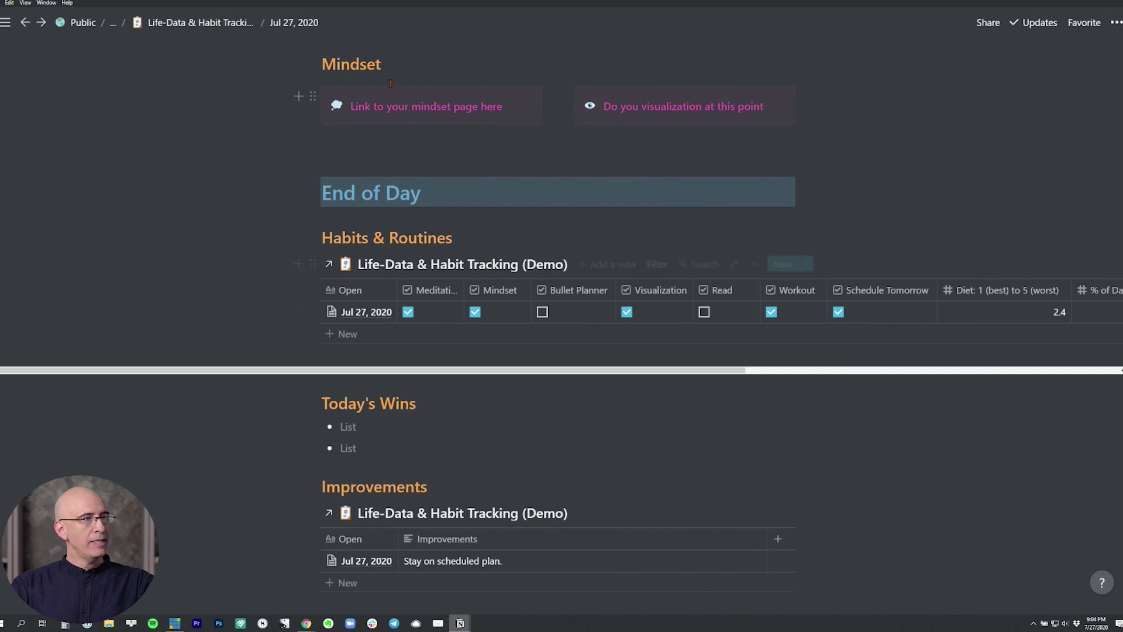
# Review the Habits & Routines table under End of Day, from the habit checkboxes across to the percentage of planned output column.
pyautogui.scroll(3, 452, 338)
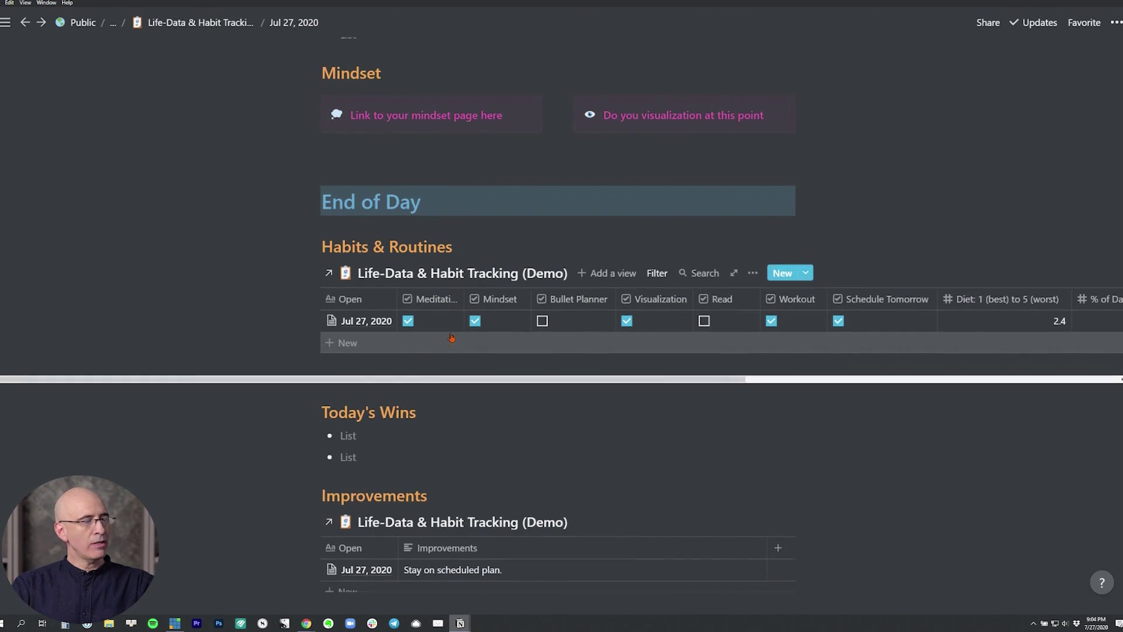
pyautogui.scroll(-2, 465, 393)
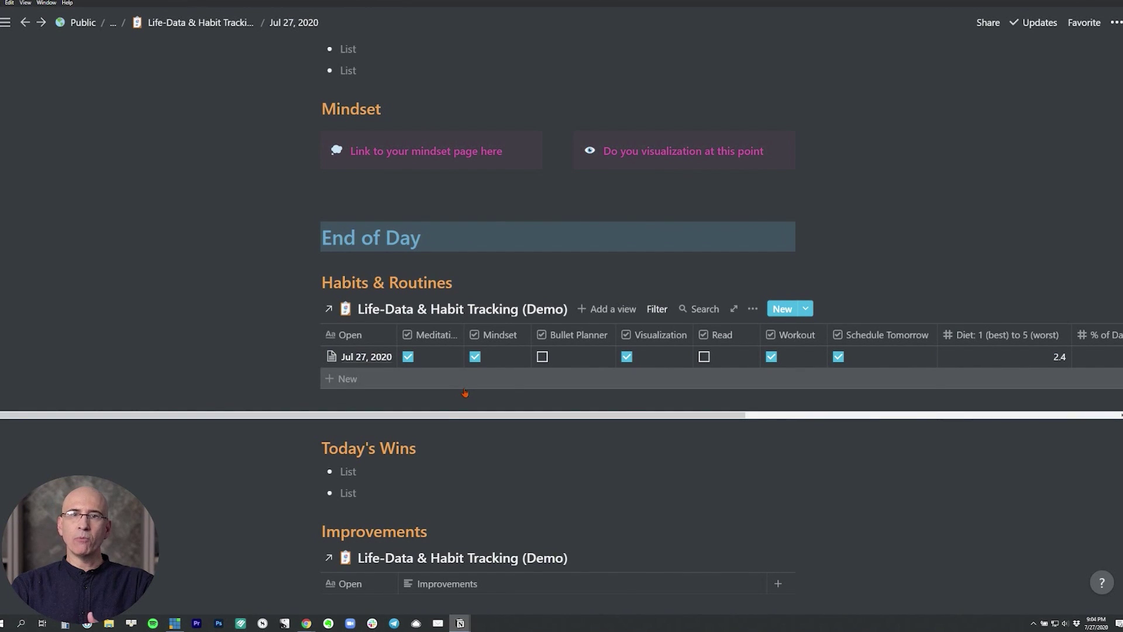
pyautogui.scroll(-1, 466, 390)
pyautogui.scroll(-2, 465, 390)
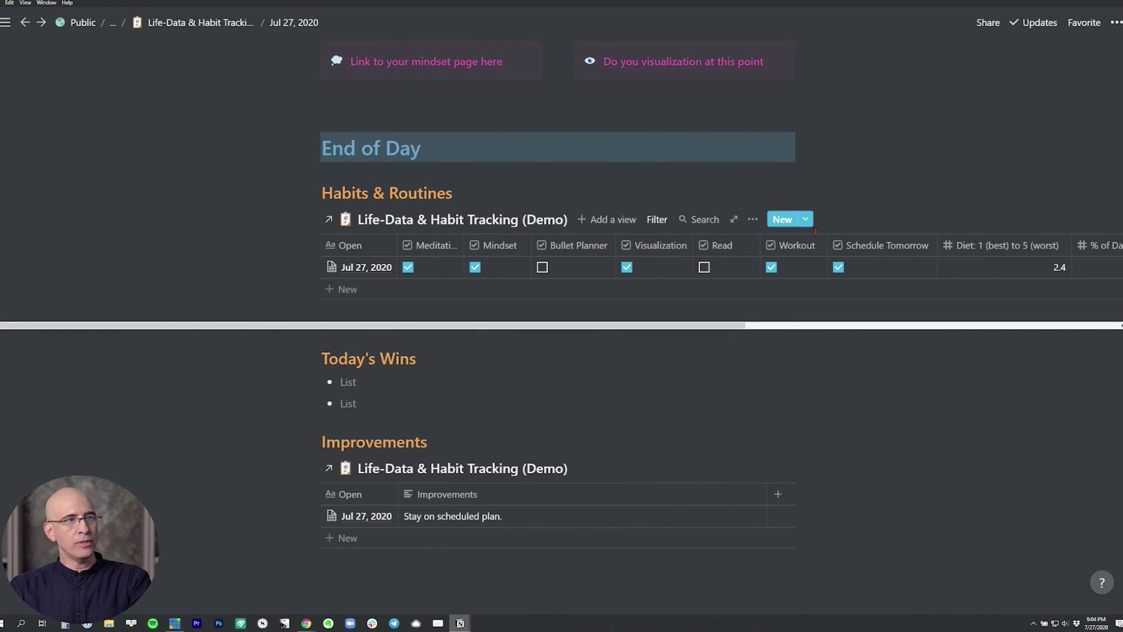
pyautogui.hscroll(6, 883, 249)
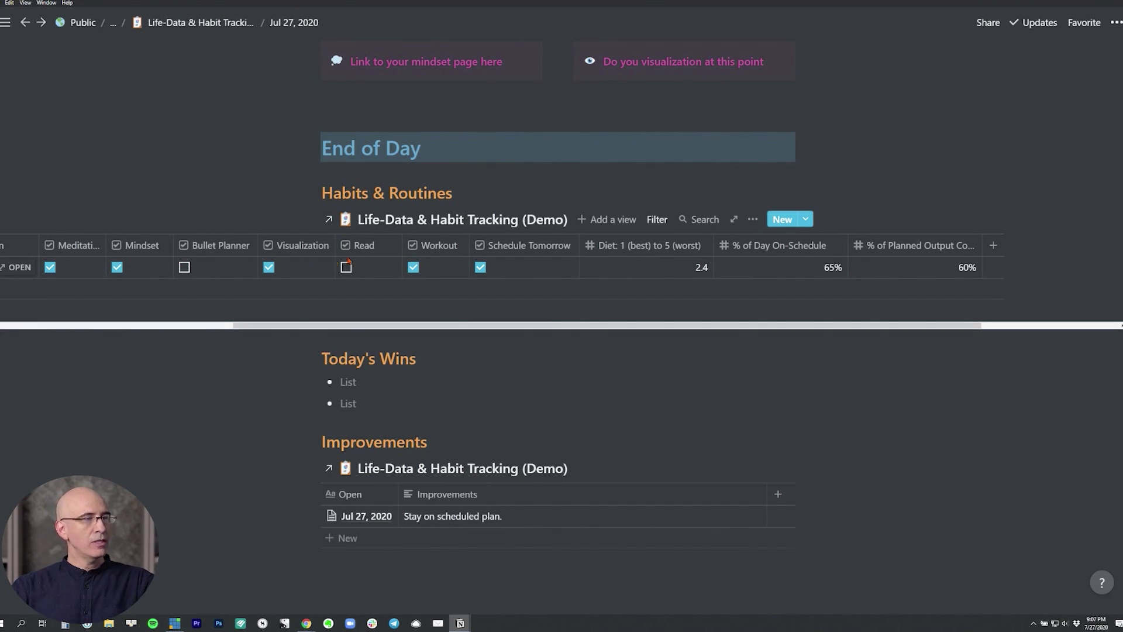
pyautogui.hscroll(-3, 335, 263)
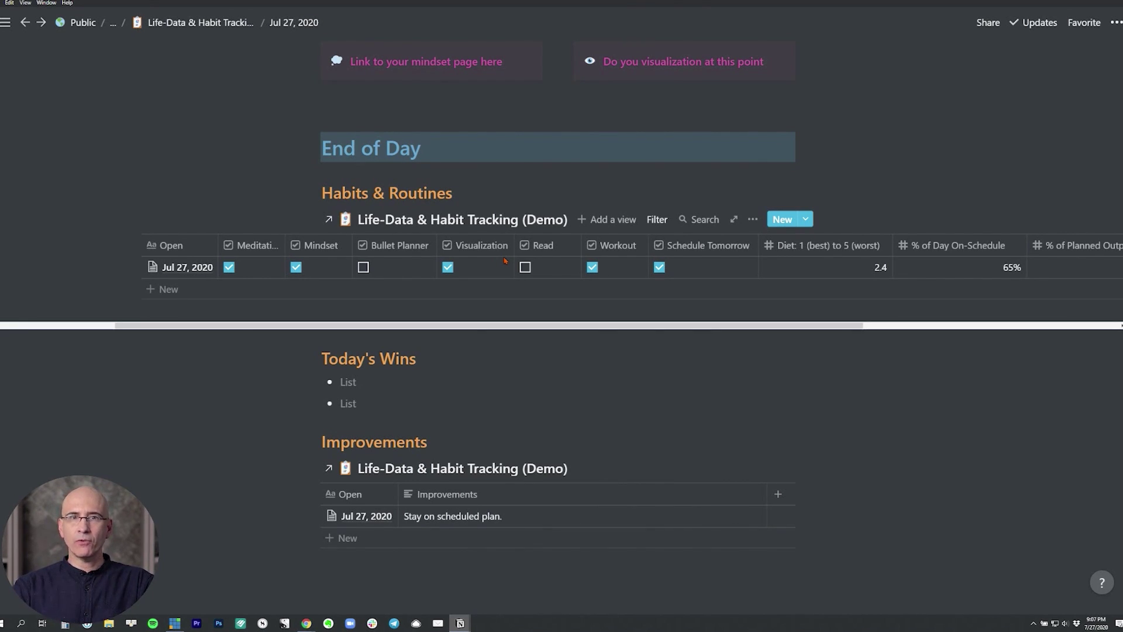
# Compare the Today's Wins list under End of Day with the What would make today great? list under Morning Startup.
pyautogui.scroll(-3, 360, 294)
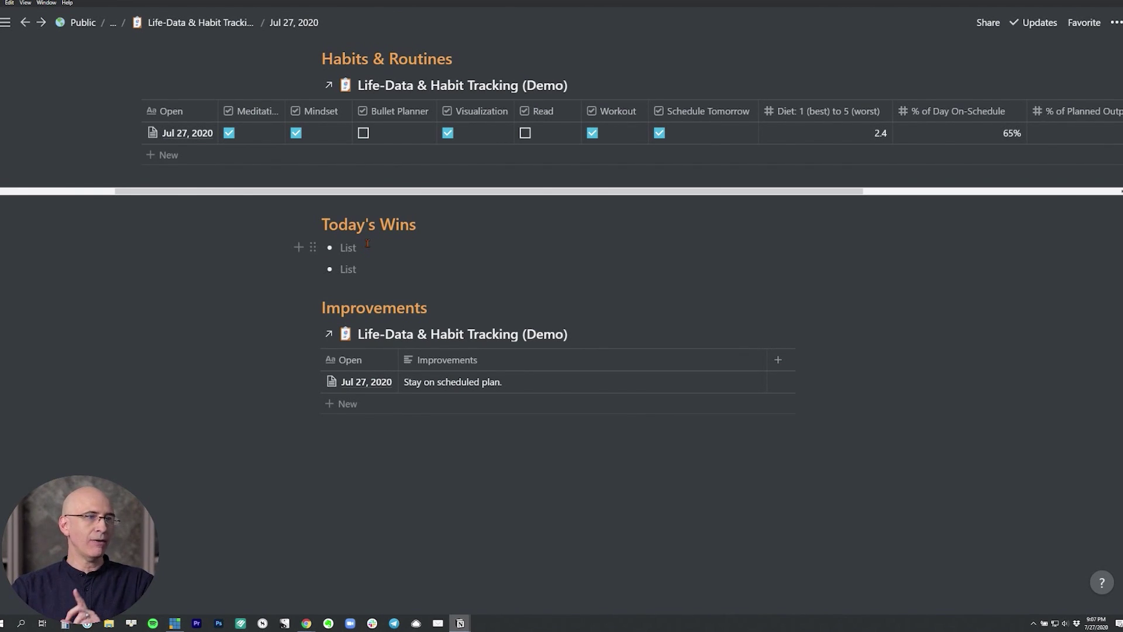
pyautogui.scroll(4, 387, 261)
pyautogui.scroll(5, 400, 394)
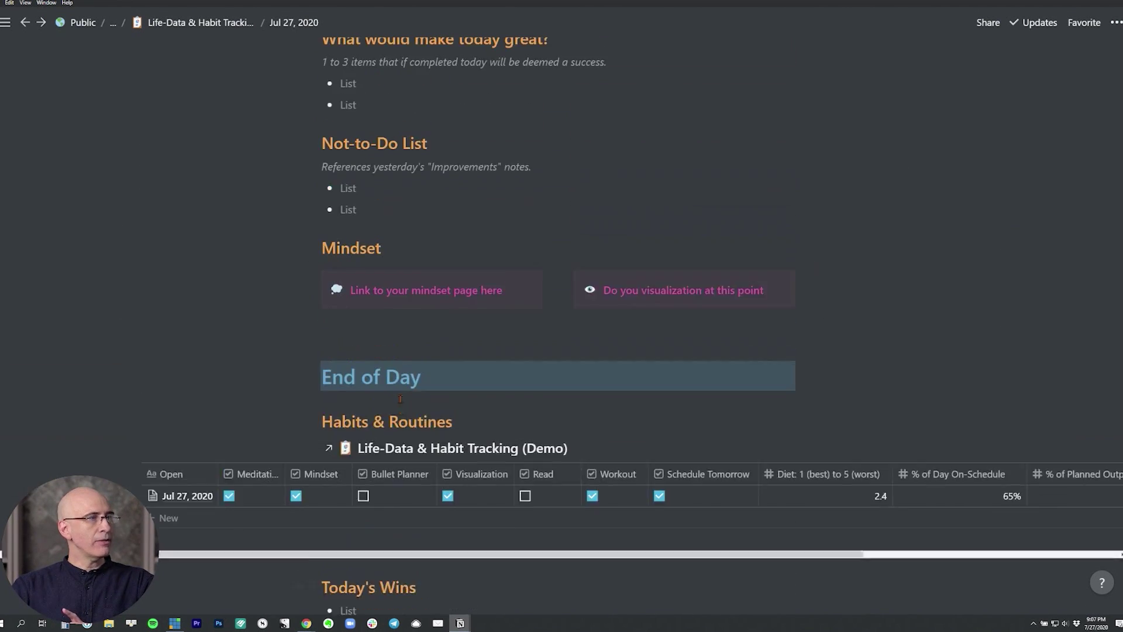
pyautogui.scroll(2, 316, 228)
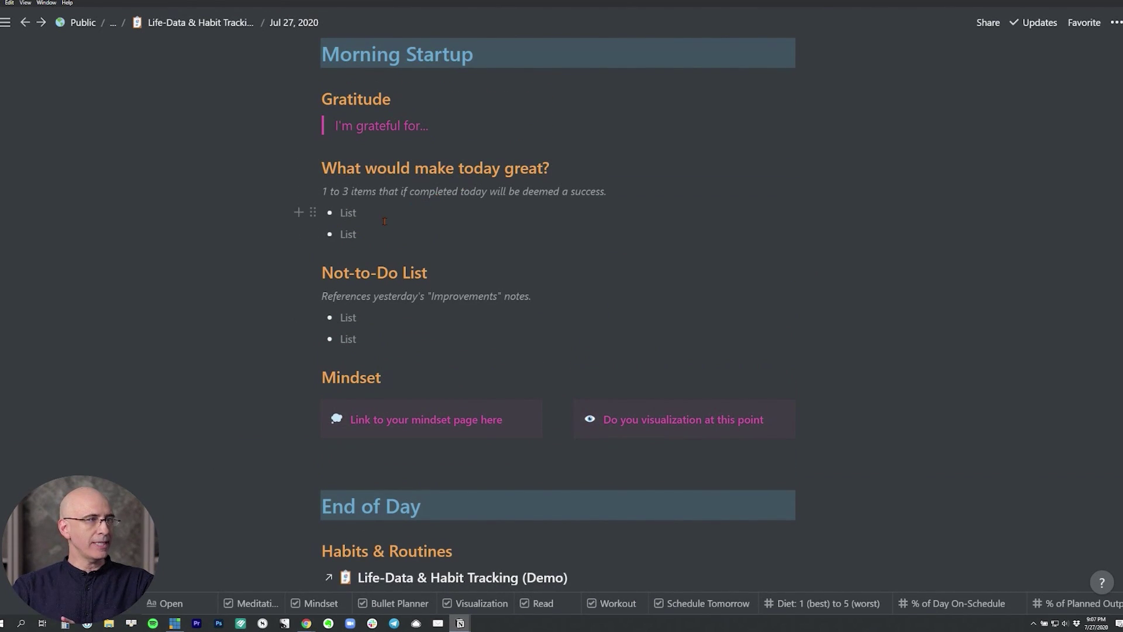
pyautogui.scroll(-2, 384, 221)
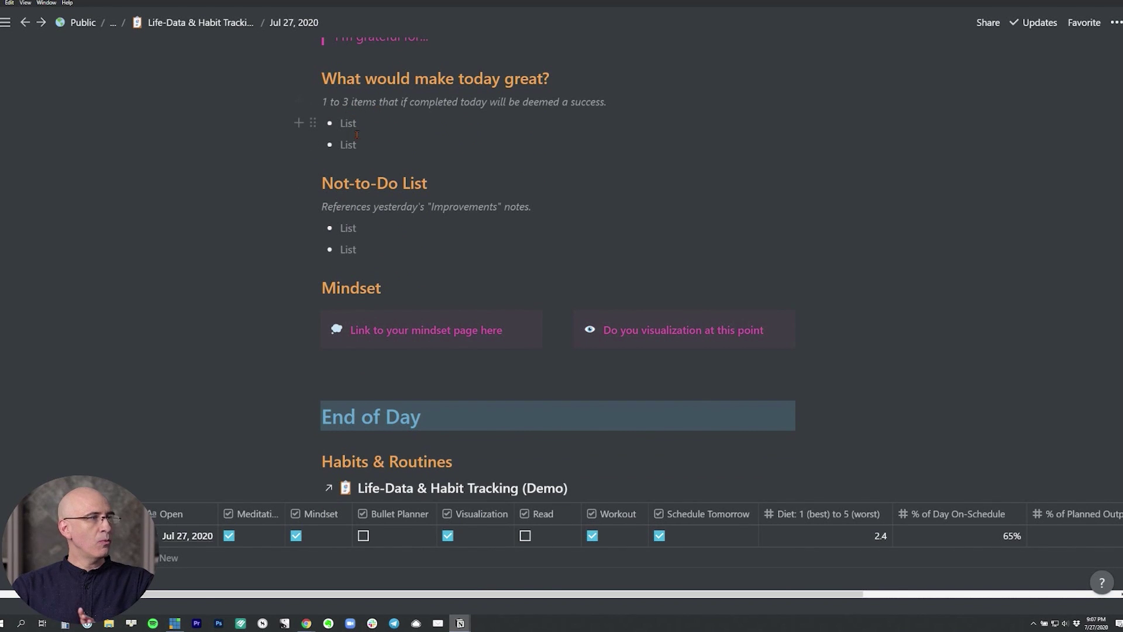
pyautogui.scroll(-8, 357, 149)
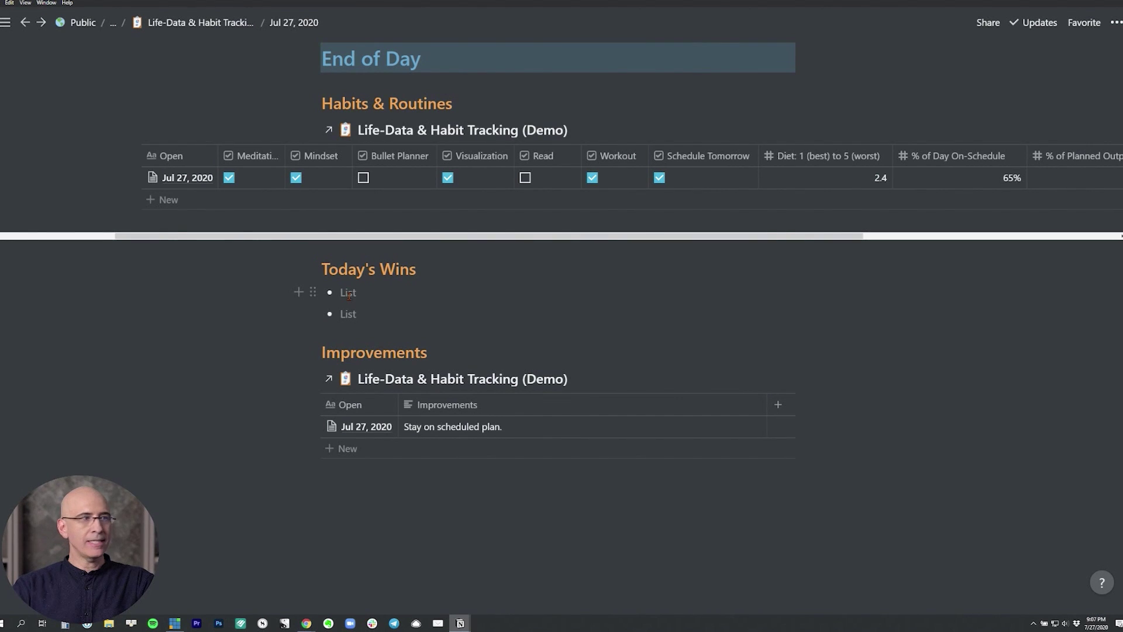
pyautogui.scroll(3, 349, 296)
pyautogui.scroll(-2, 401, 211)
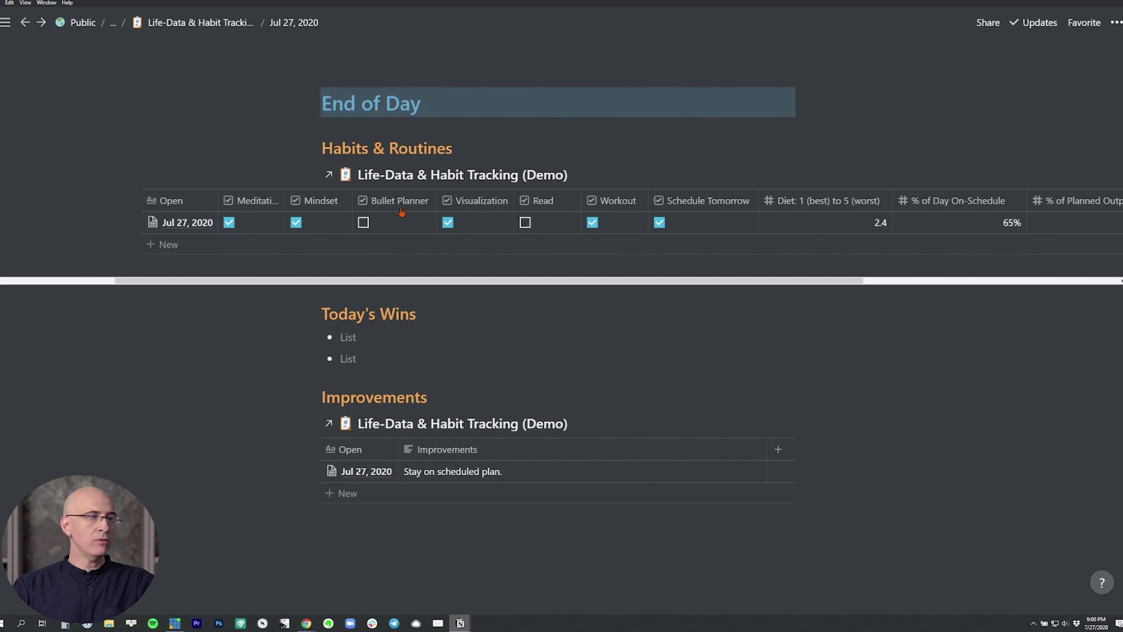
pyautogui.scroll(-1, 401, 212)
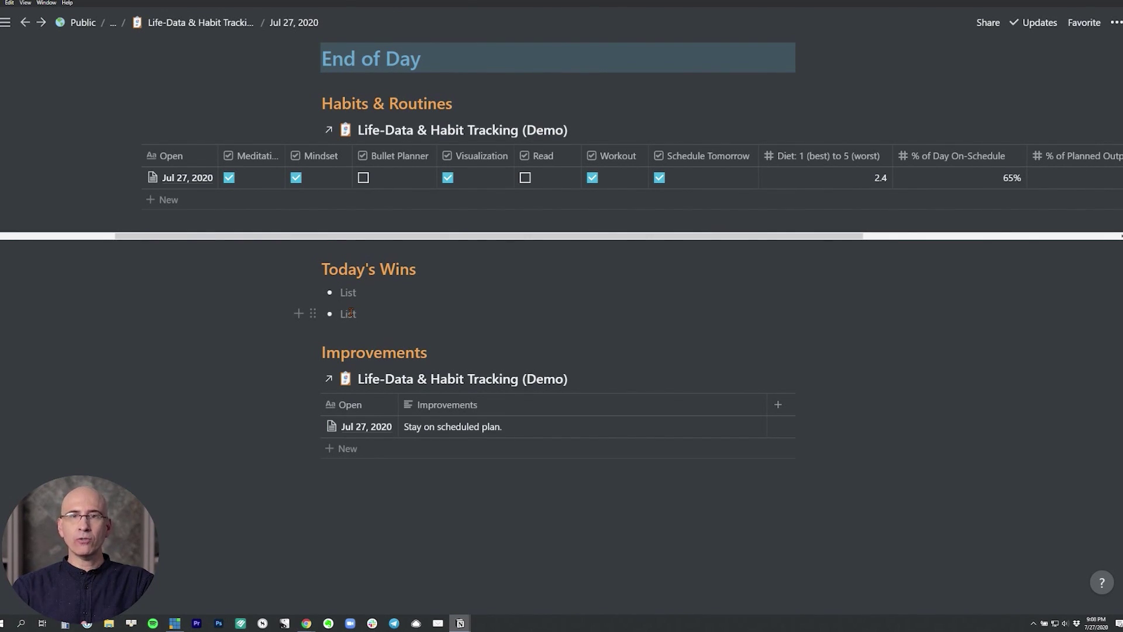
pyautogui.scroll(7, 349, 313)
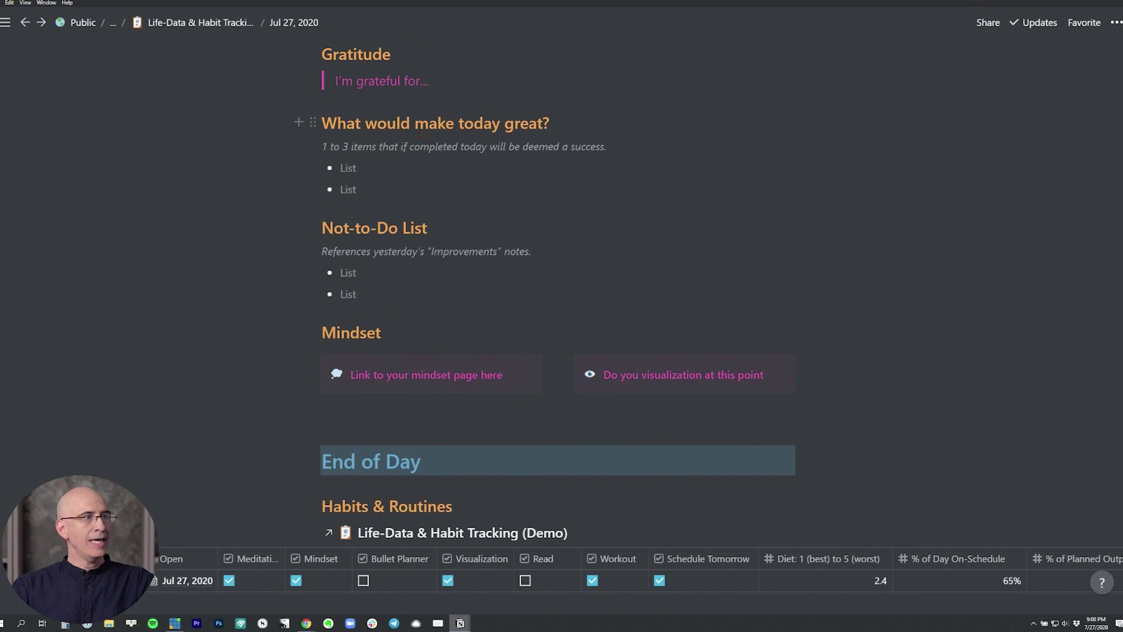
pyautogui.scroll(-8, 377, 301)
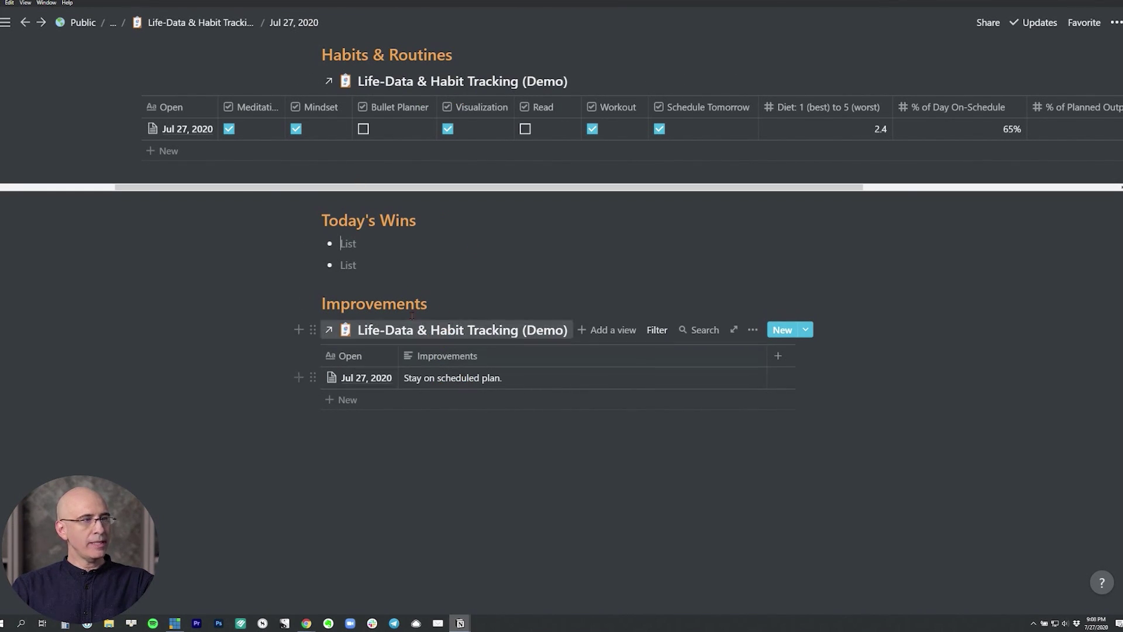
# Inspect the filter on the Improvements linked table at the end of the entry, leaving its settings as they are.
pyautogui.scroll(1, 584, 193)
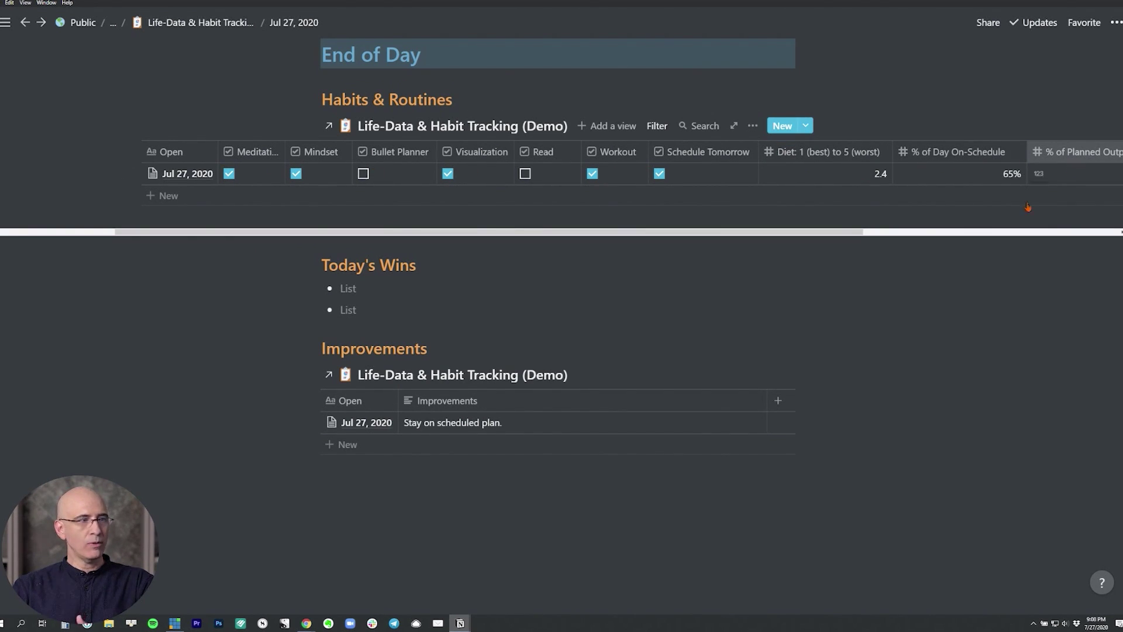
pyautogui.scroll(-1, 534, 377)
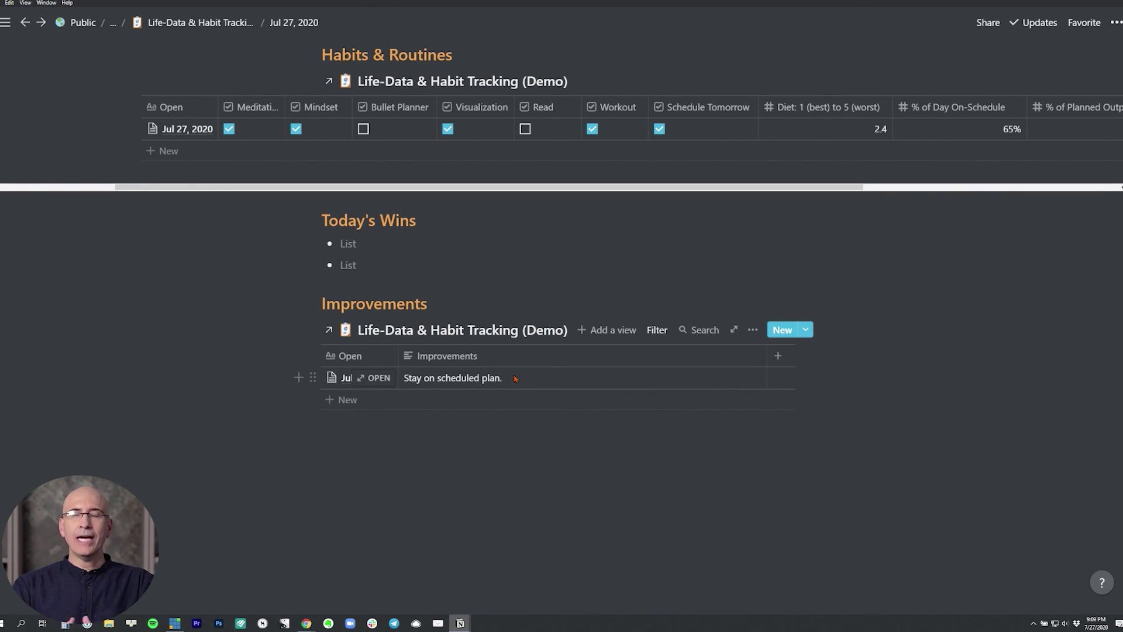
pyautogui.click(656, 330)
pyautogui.press('Escape')
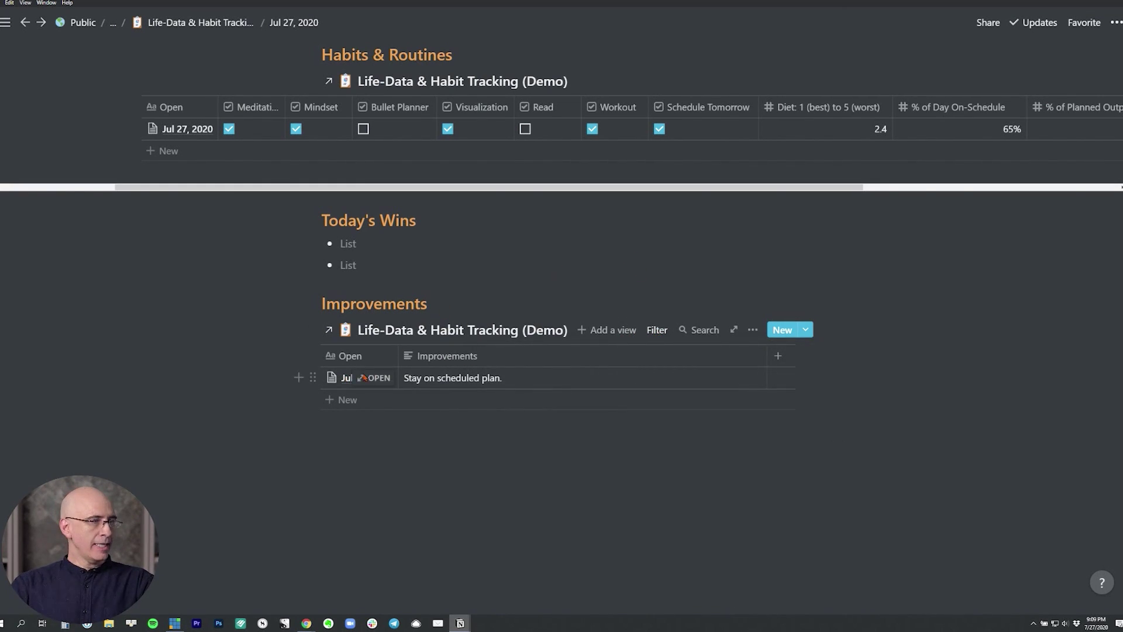
# Select the Improvements text for Jul 27, 2020 in the linked table without editing it, and check the matching property in the entry.
pyautogui.click(463, 378)
pyautogui.tripleClick(463, 377)
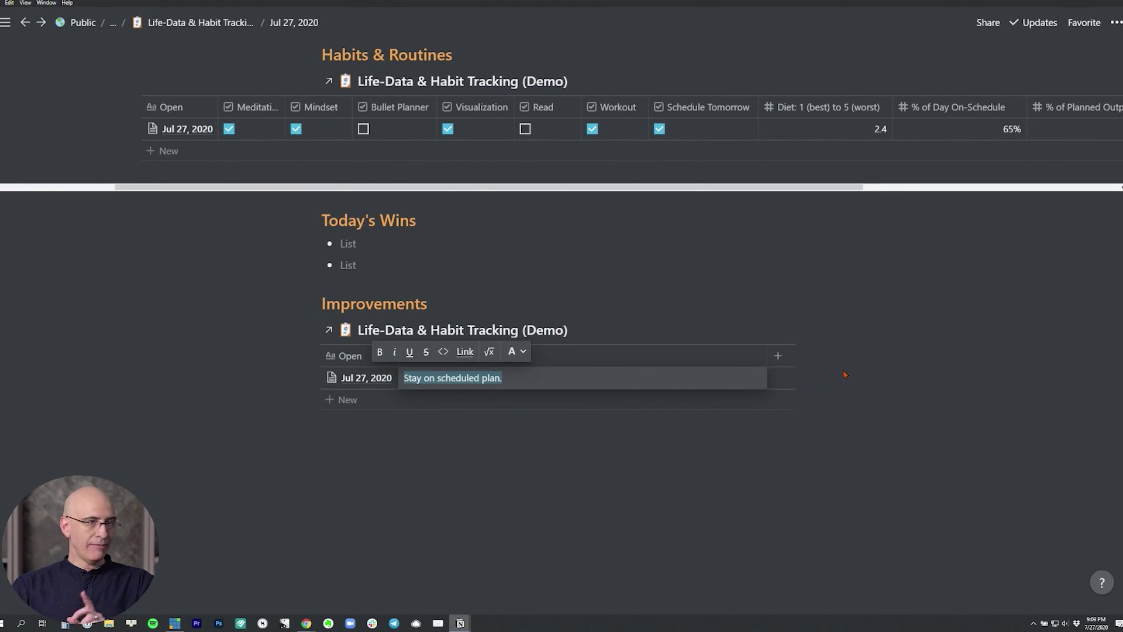
pyautogui.press('Escape')
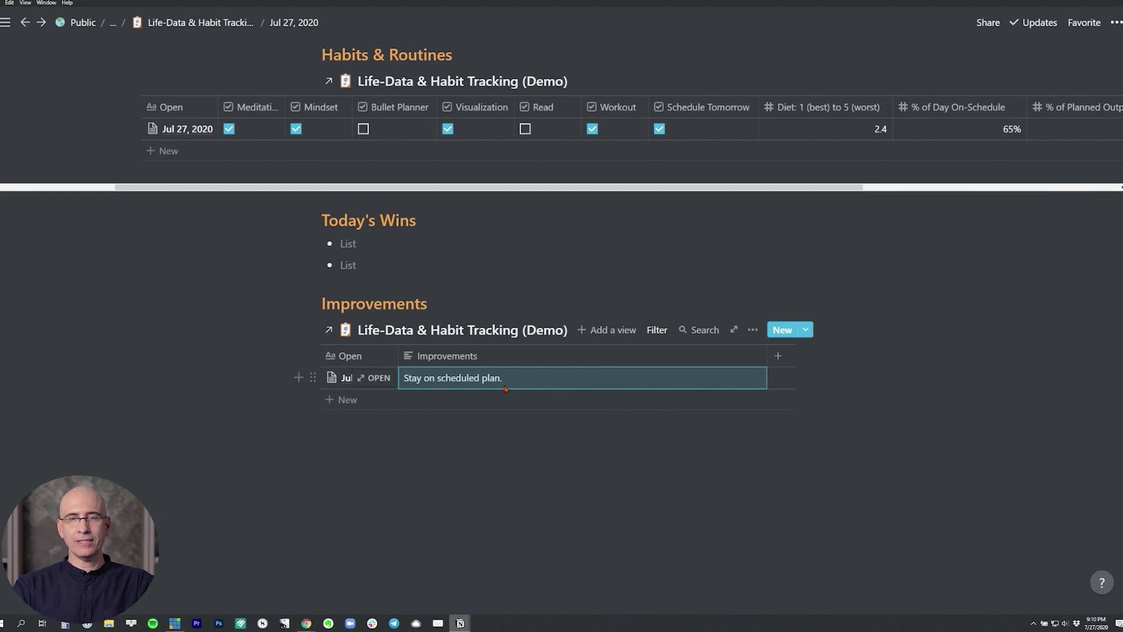
pyautogui.press('Escape')
pyautogui.scroll(15, 439, 379)
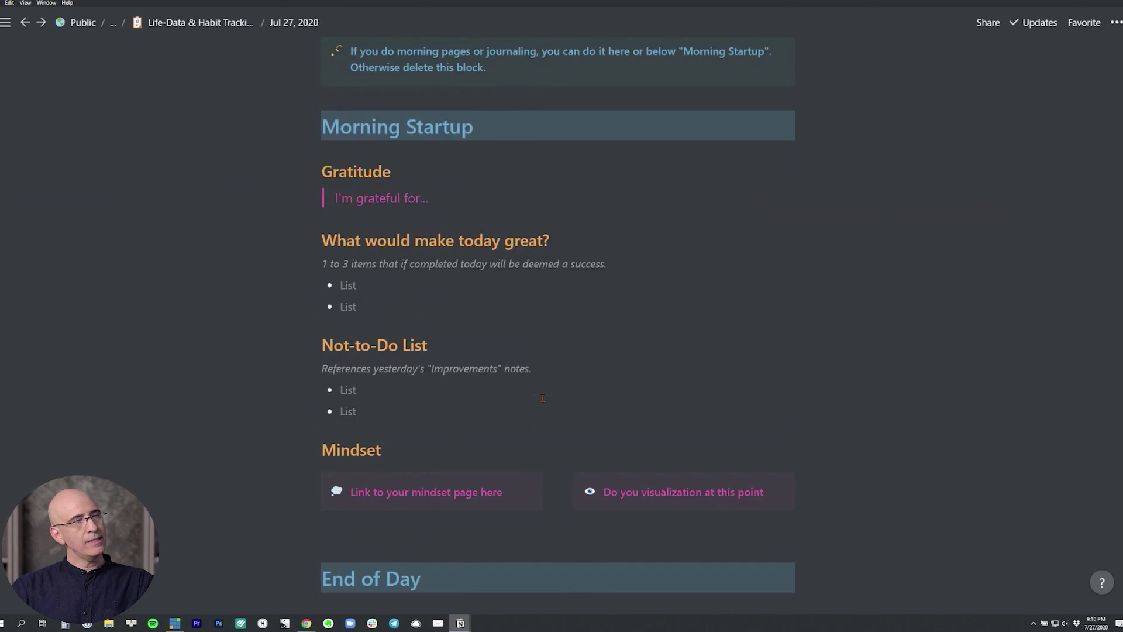
pyautogui.scroll(-2, 476, 328)
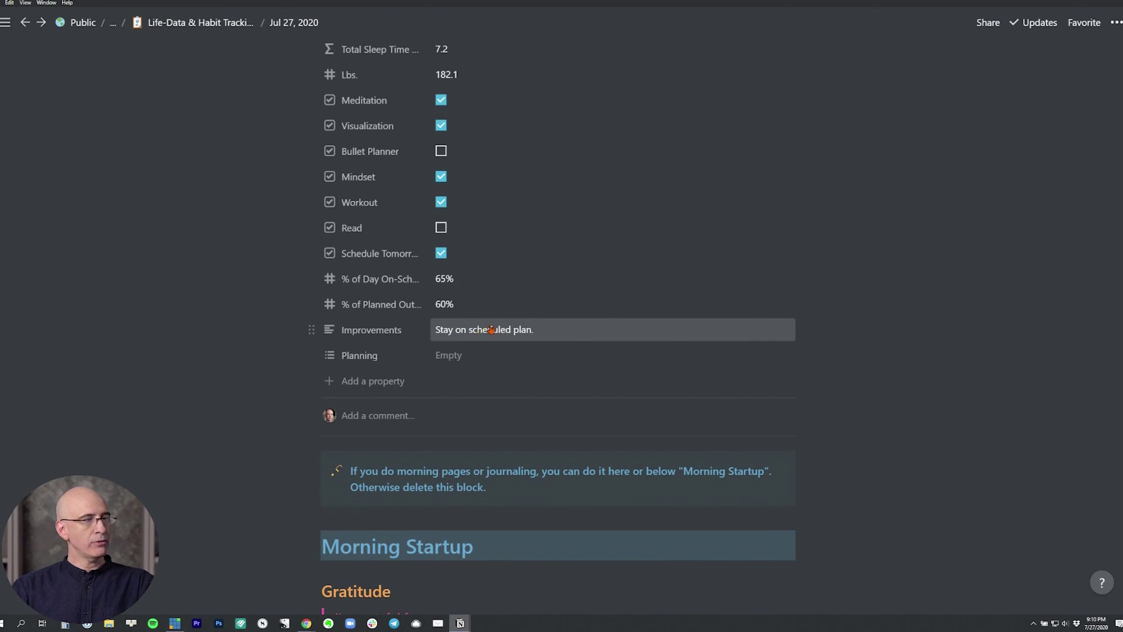
pyautogui.scroll(-12, 480, 330)
pyautogui.scroll(-2, 472, 300)
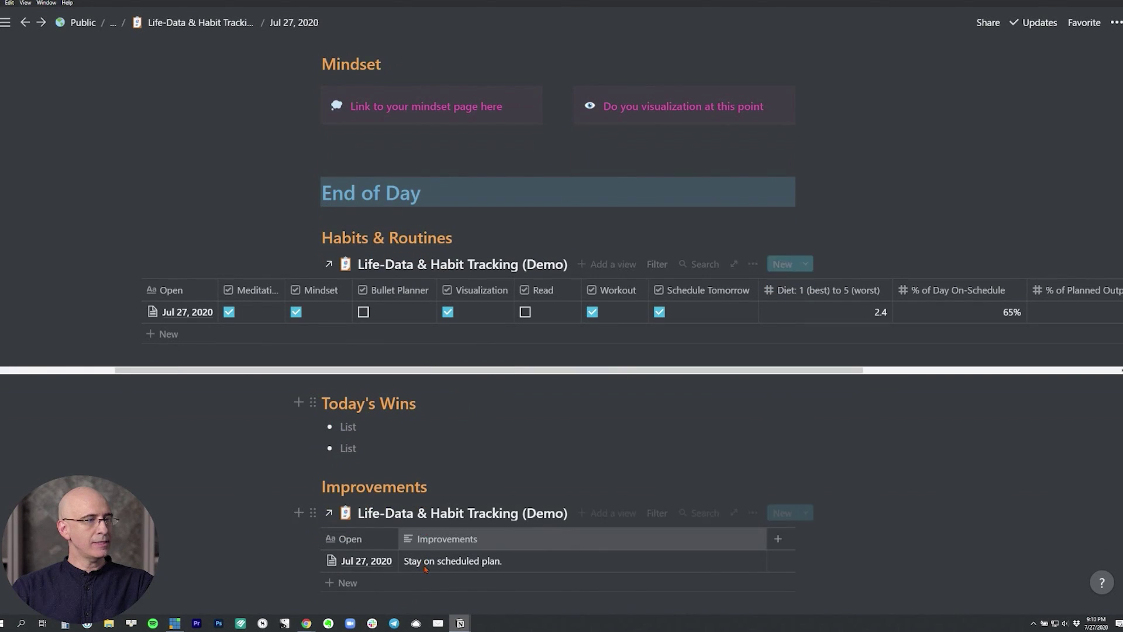
pyautogui.scroll(1, 614, 376)
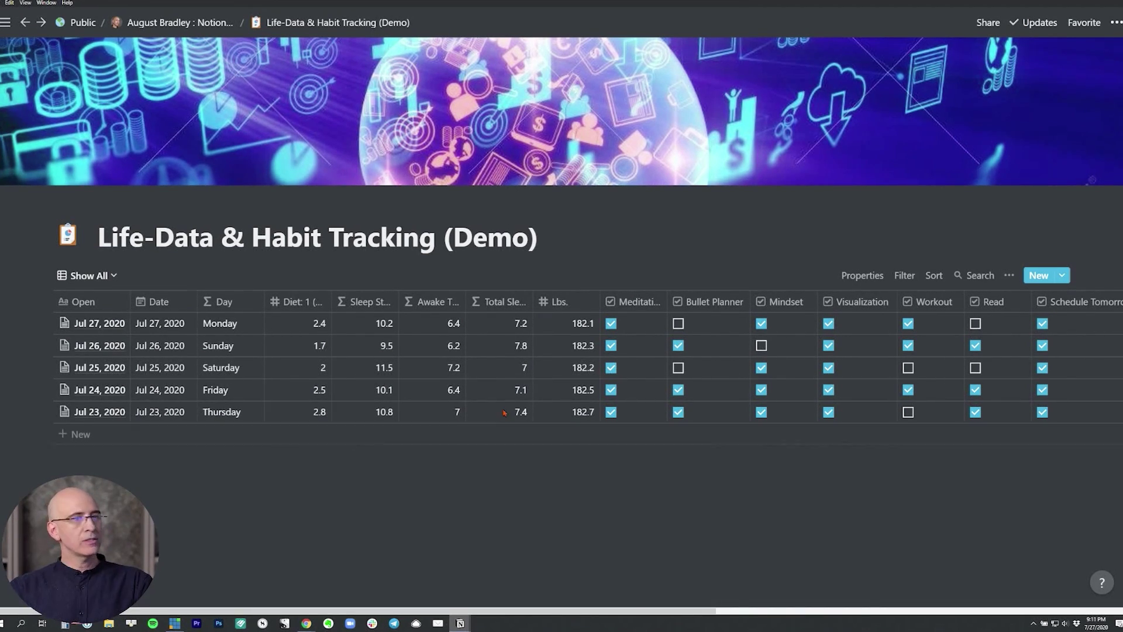
# Go up to the parent Notion Resources page and find the Life-Data & Habit Tracking database among its Notion Templates.
pyautogui.click(199, 22)
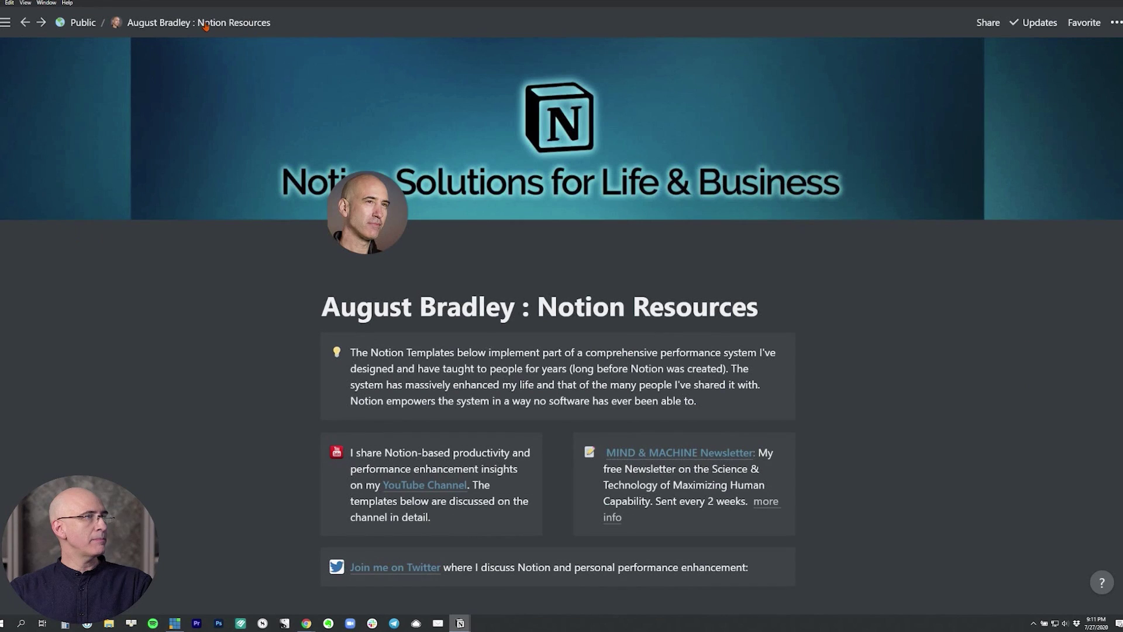
pyautogui.scroll(-8, 212, 342)
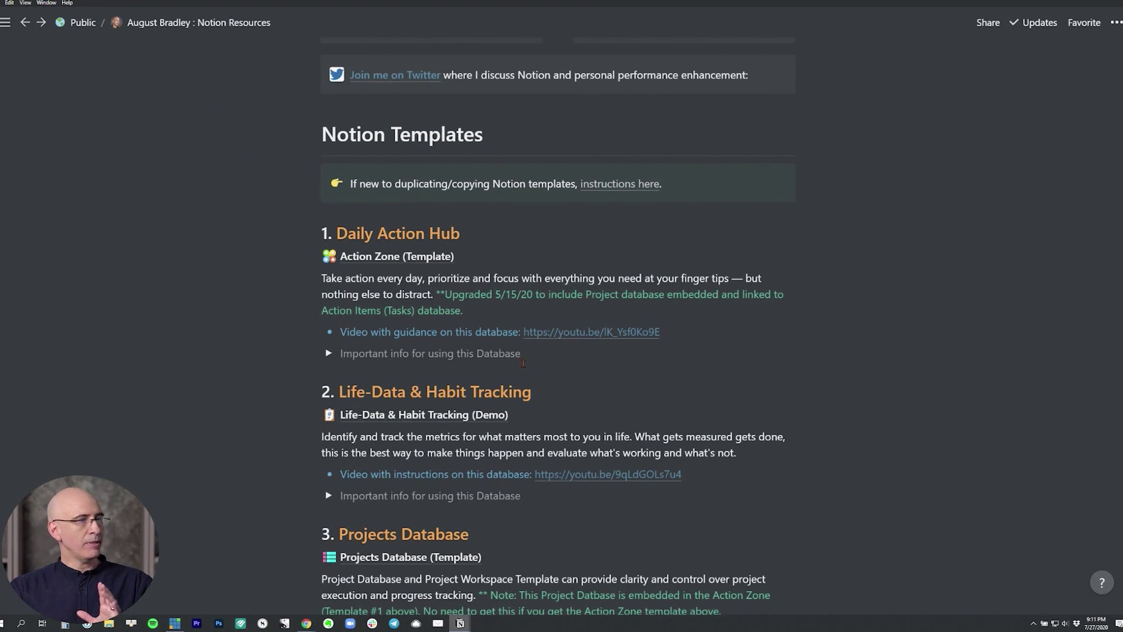
pyautogui.scroll(-2, 523, 363)
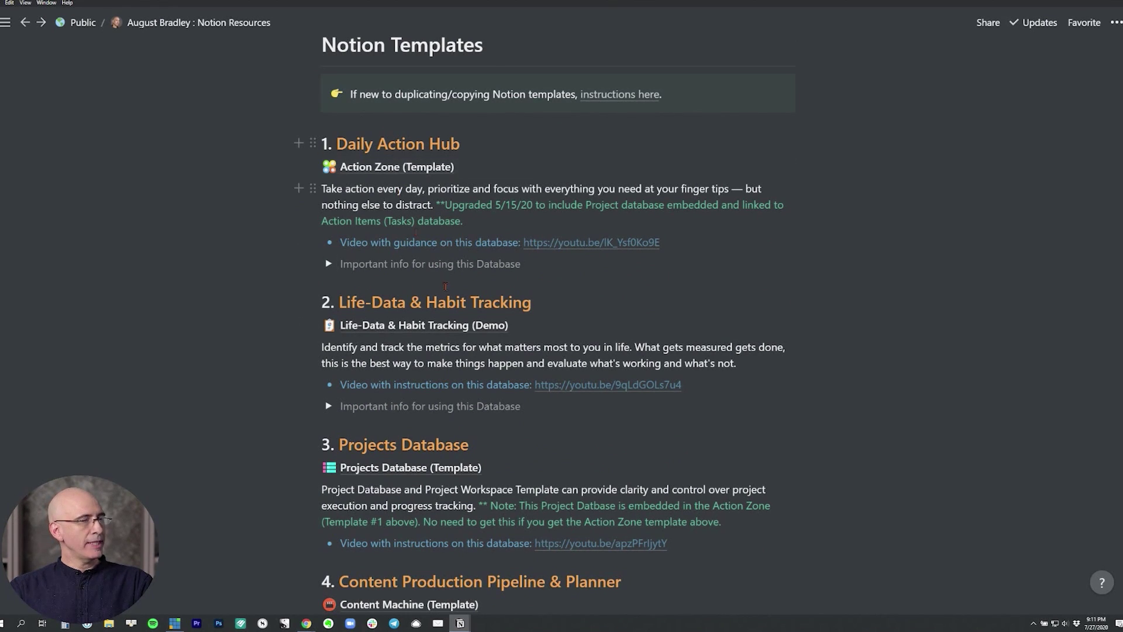
pyautogui.scroll(-3, 445, 286)
pyautogui.scroll(4, 421, 351)
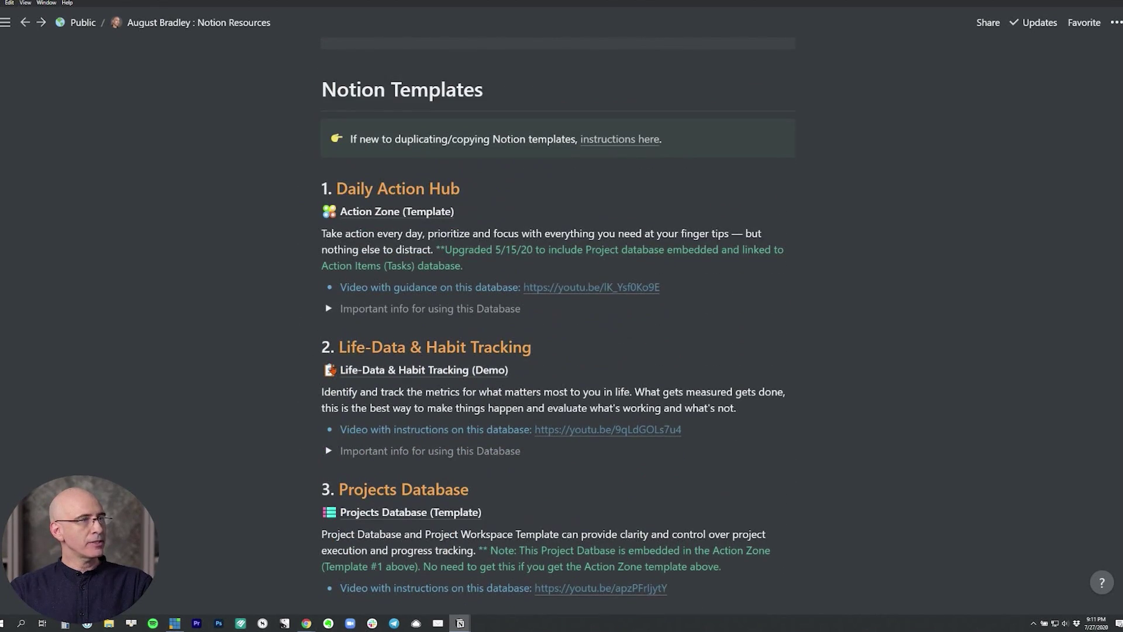